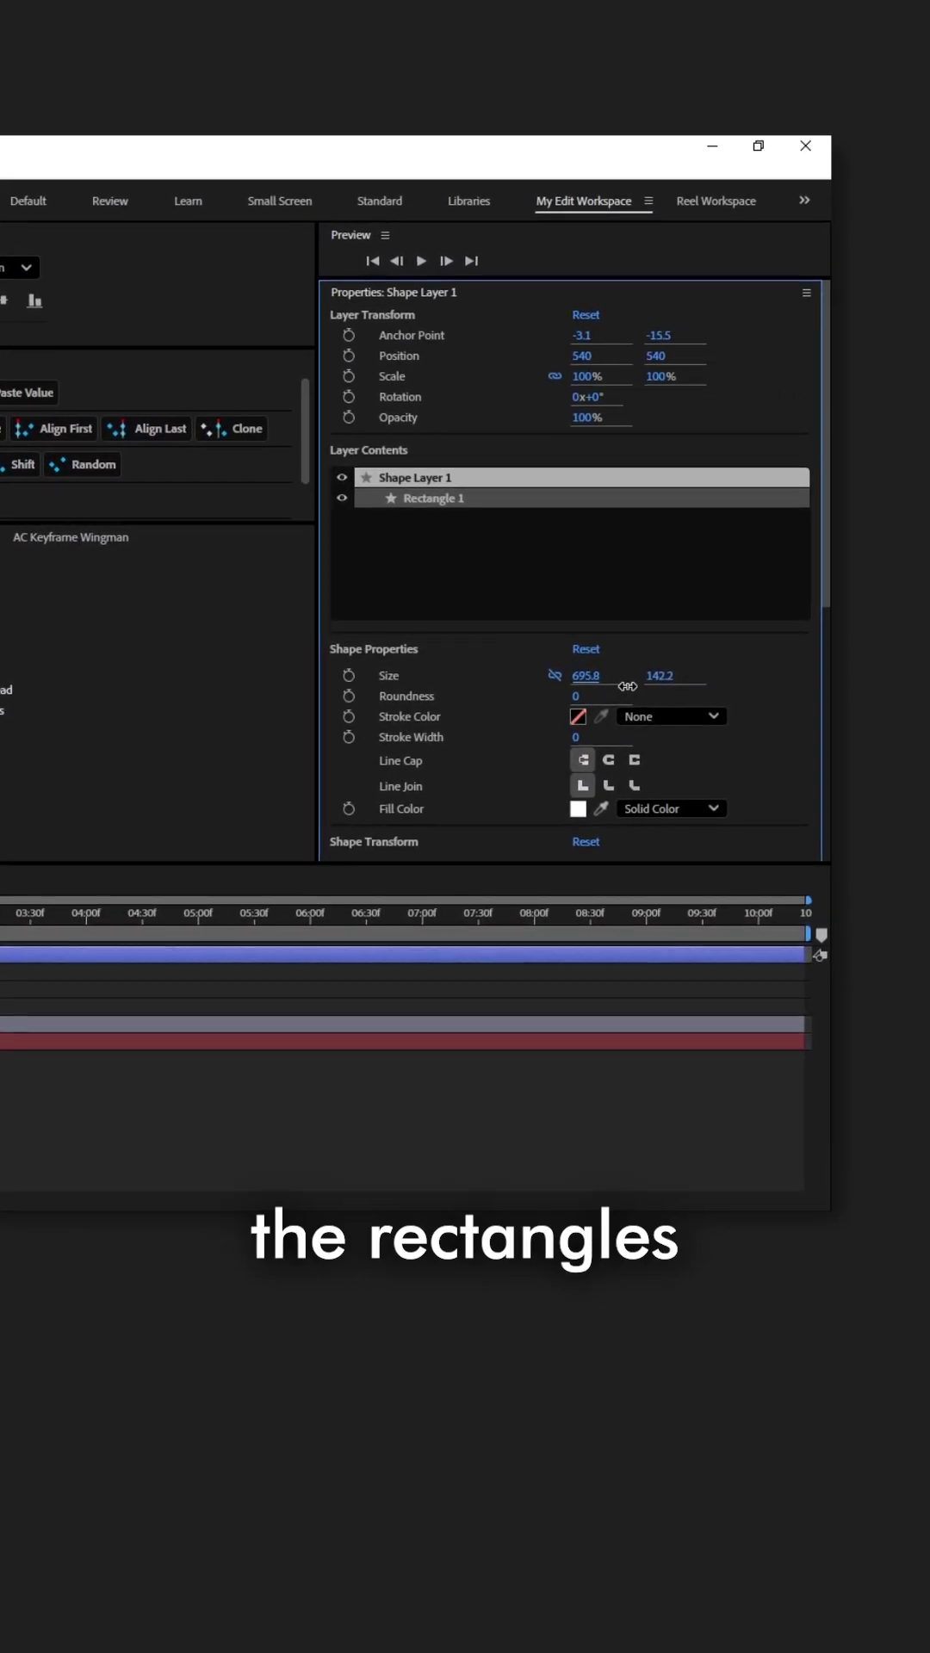
Step: Make the rectangle slightly narrower and much taller, with corner roundness 30
{"action": "left_click_drag", "start_coordinate": [599, 690], "coordinate": [598, 691]}
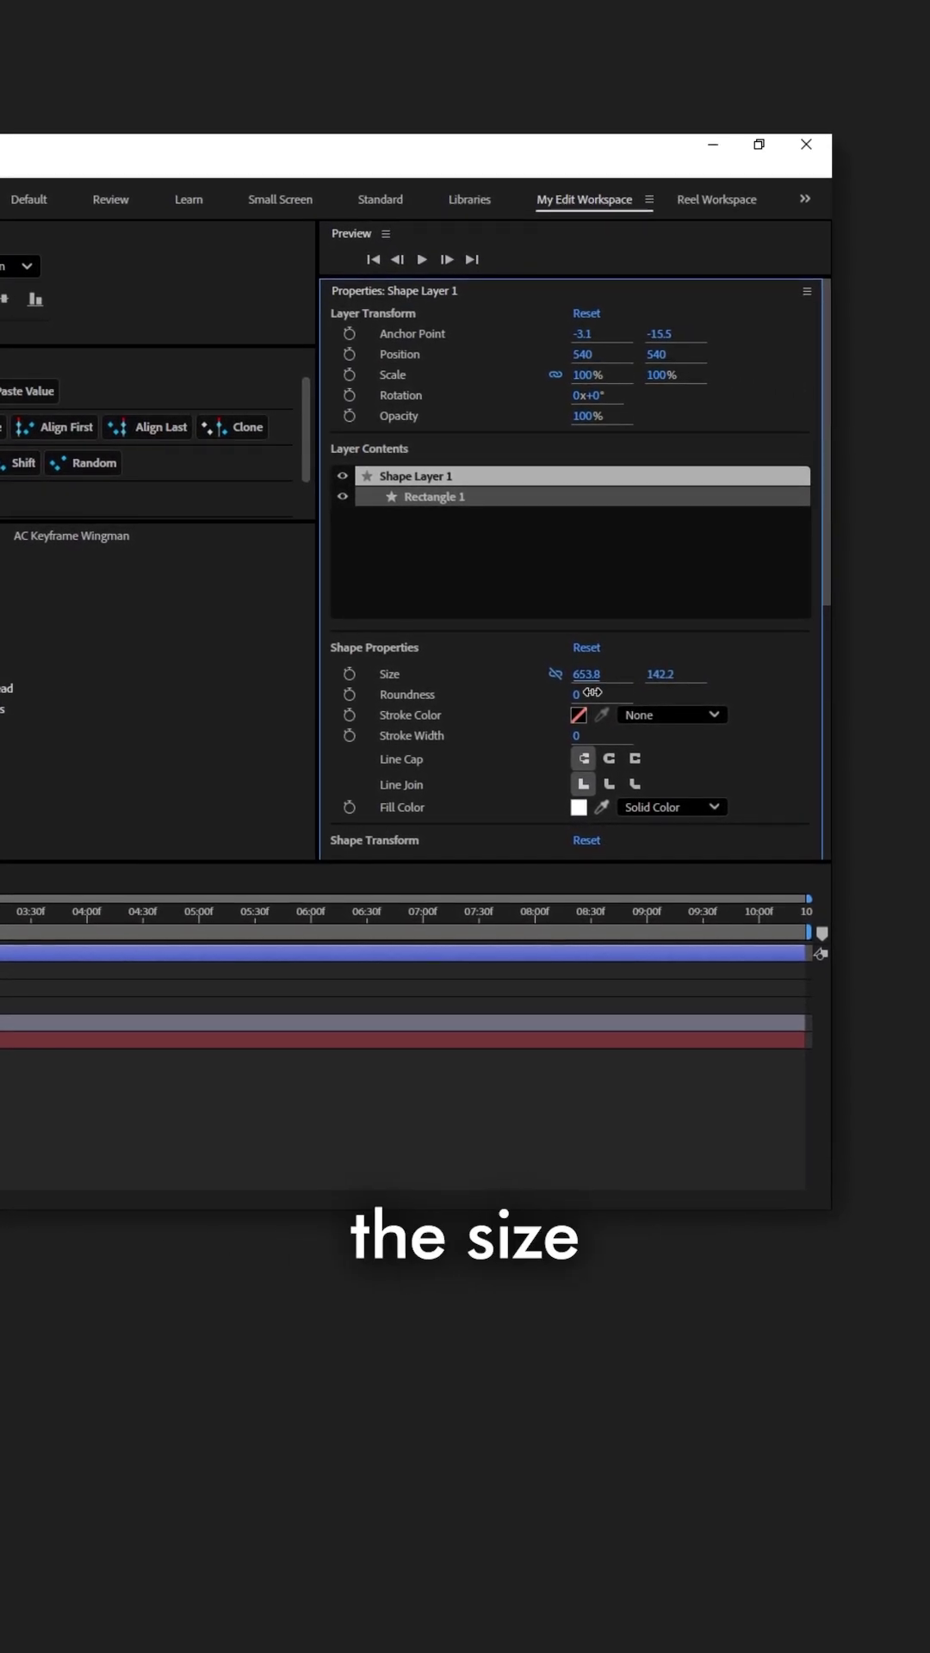
{"action": "left_click_drag", "start_coordinate": [714, 689], "coordinate": [784, 712]}
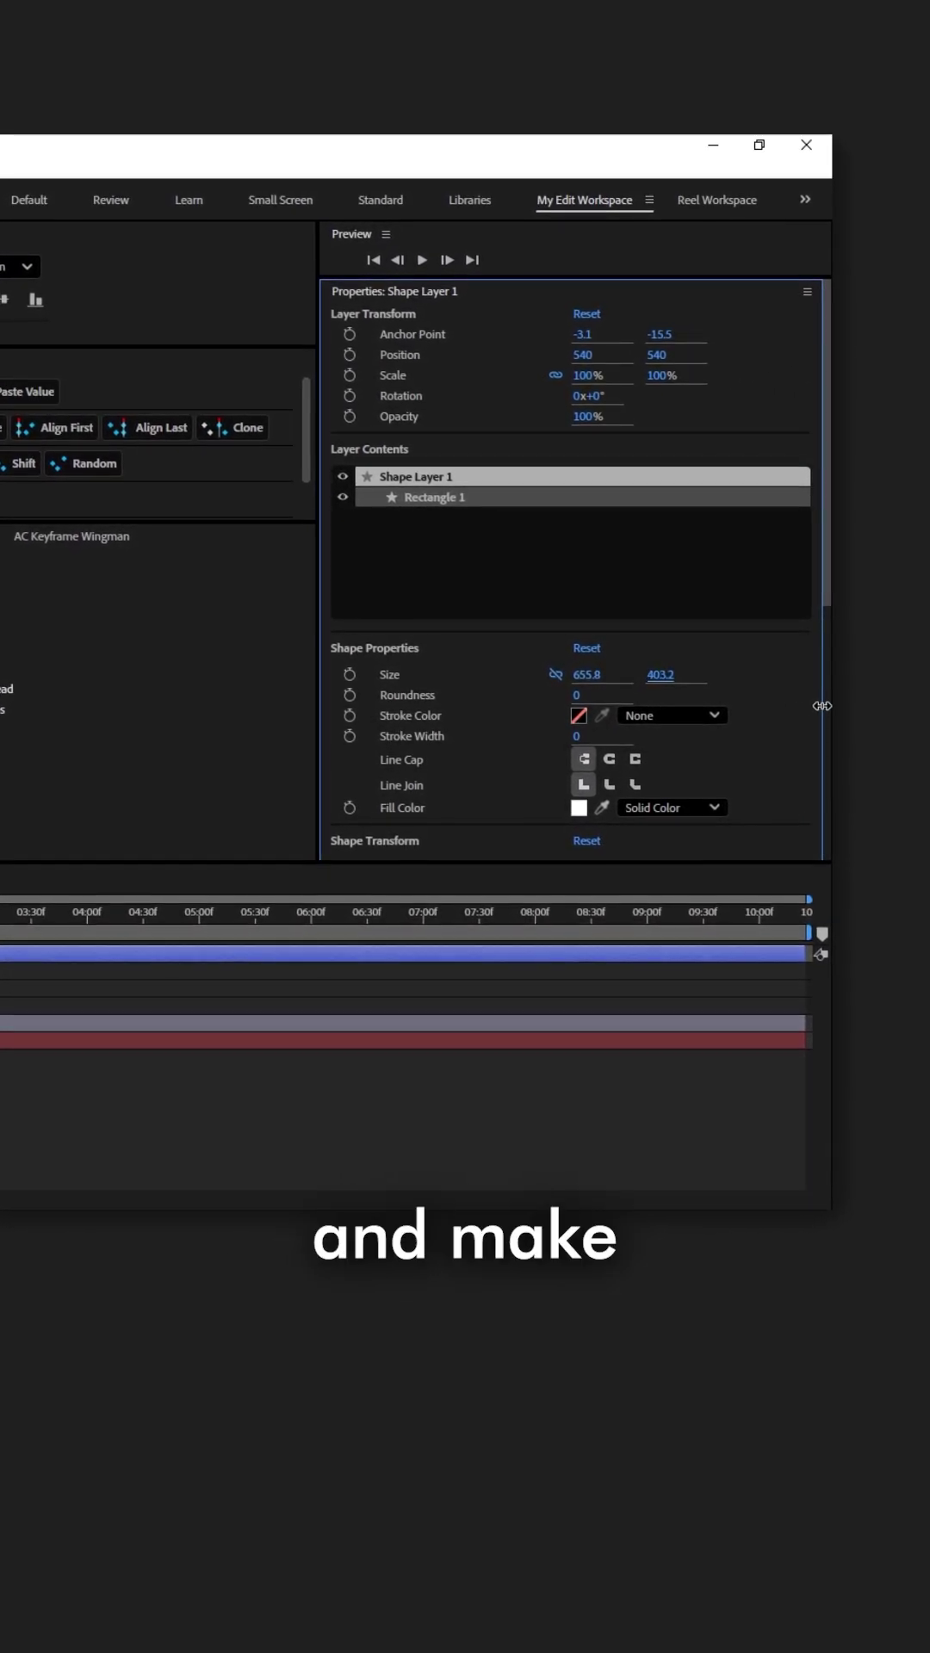
{"action": "left_click", "coordinate": [576, 695]}
{"action": "type", "text": "30"}
{"action": "key", "text": "Return"}
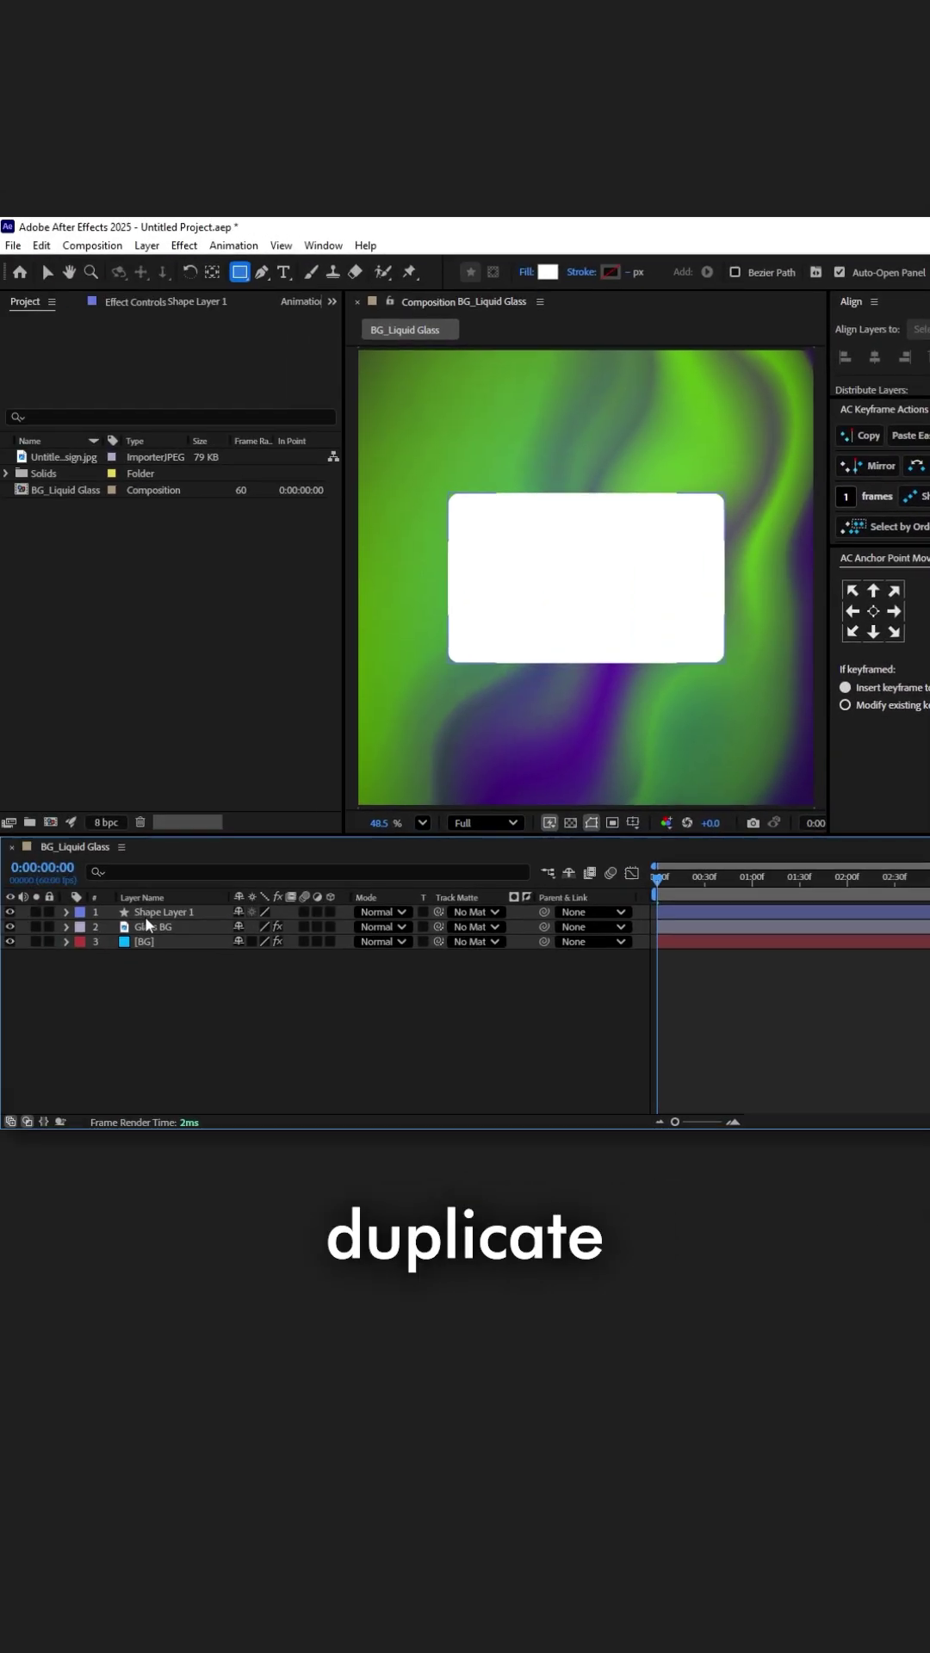
Step: Duplicate the shape layer as hidden 'Disp Map' and make Shape Layer 1 an adjustment layer
{"action": "left_click", "coordinate": [161, 912]}
{"action": "key", "text": "ctrl+d"}
{"action": "right_click", "coordinate": [181, 912]}
{"action": "left_click", "coordinate": [214, 864]}
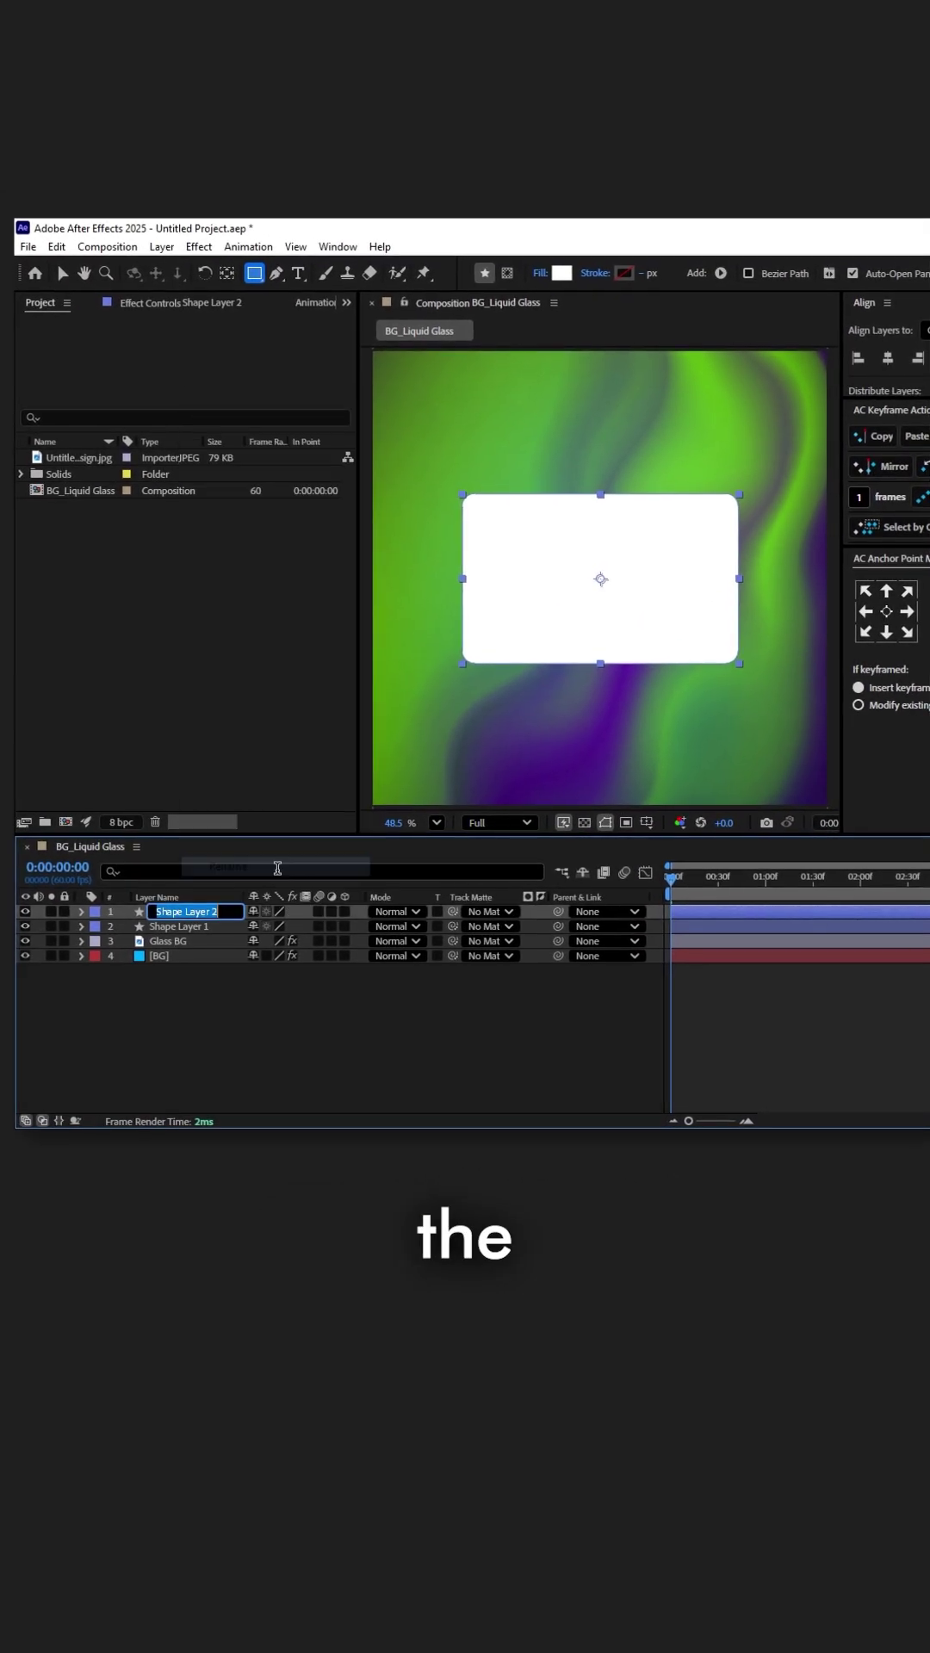
{"action": "type", "text": "Disp Map"}
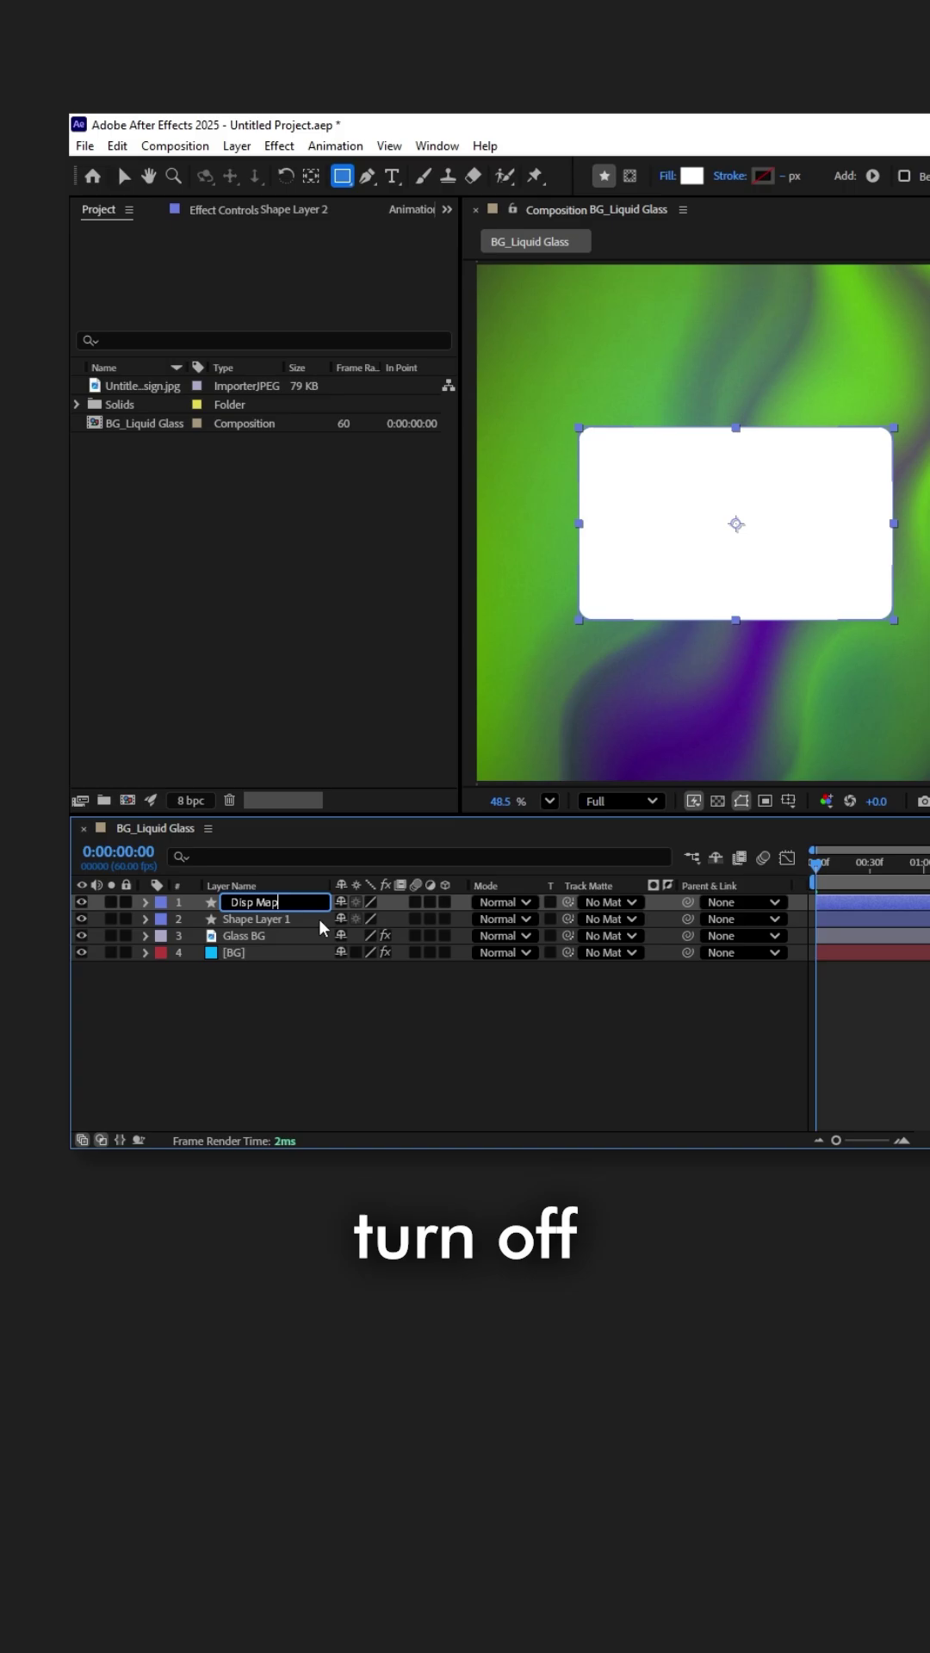
{"action": "left_click", "coordinate": [82, 906]}
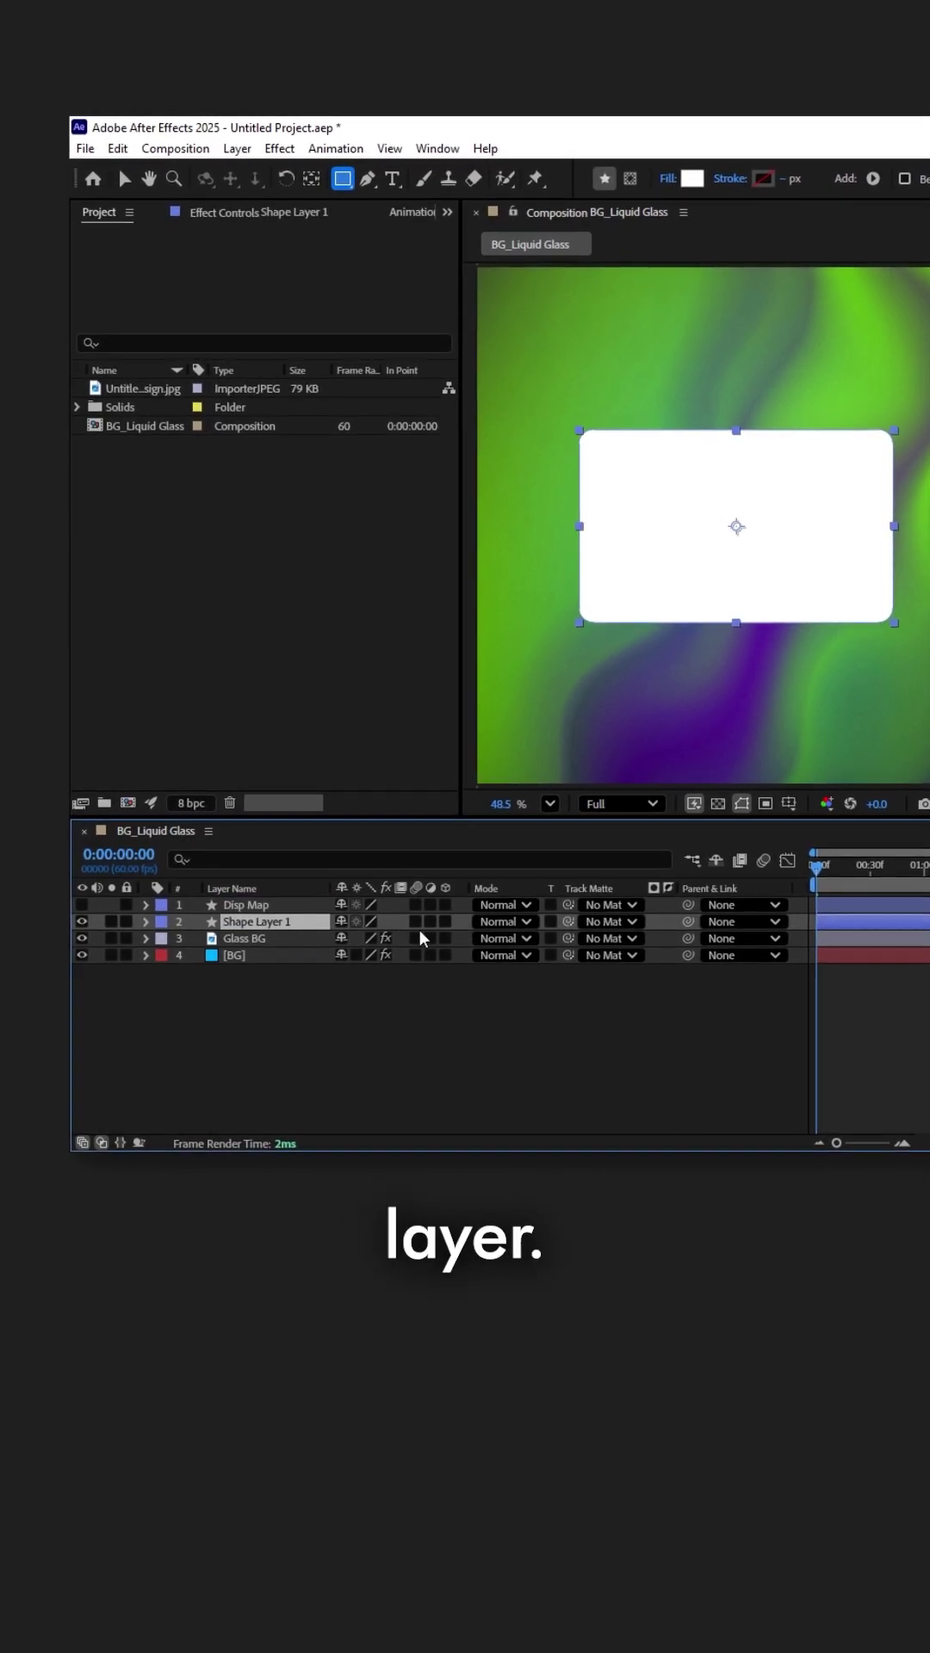
{"action": "left_click", "coordinate": [431, 918]}
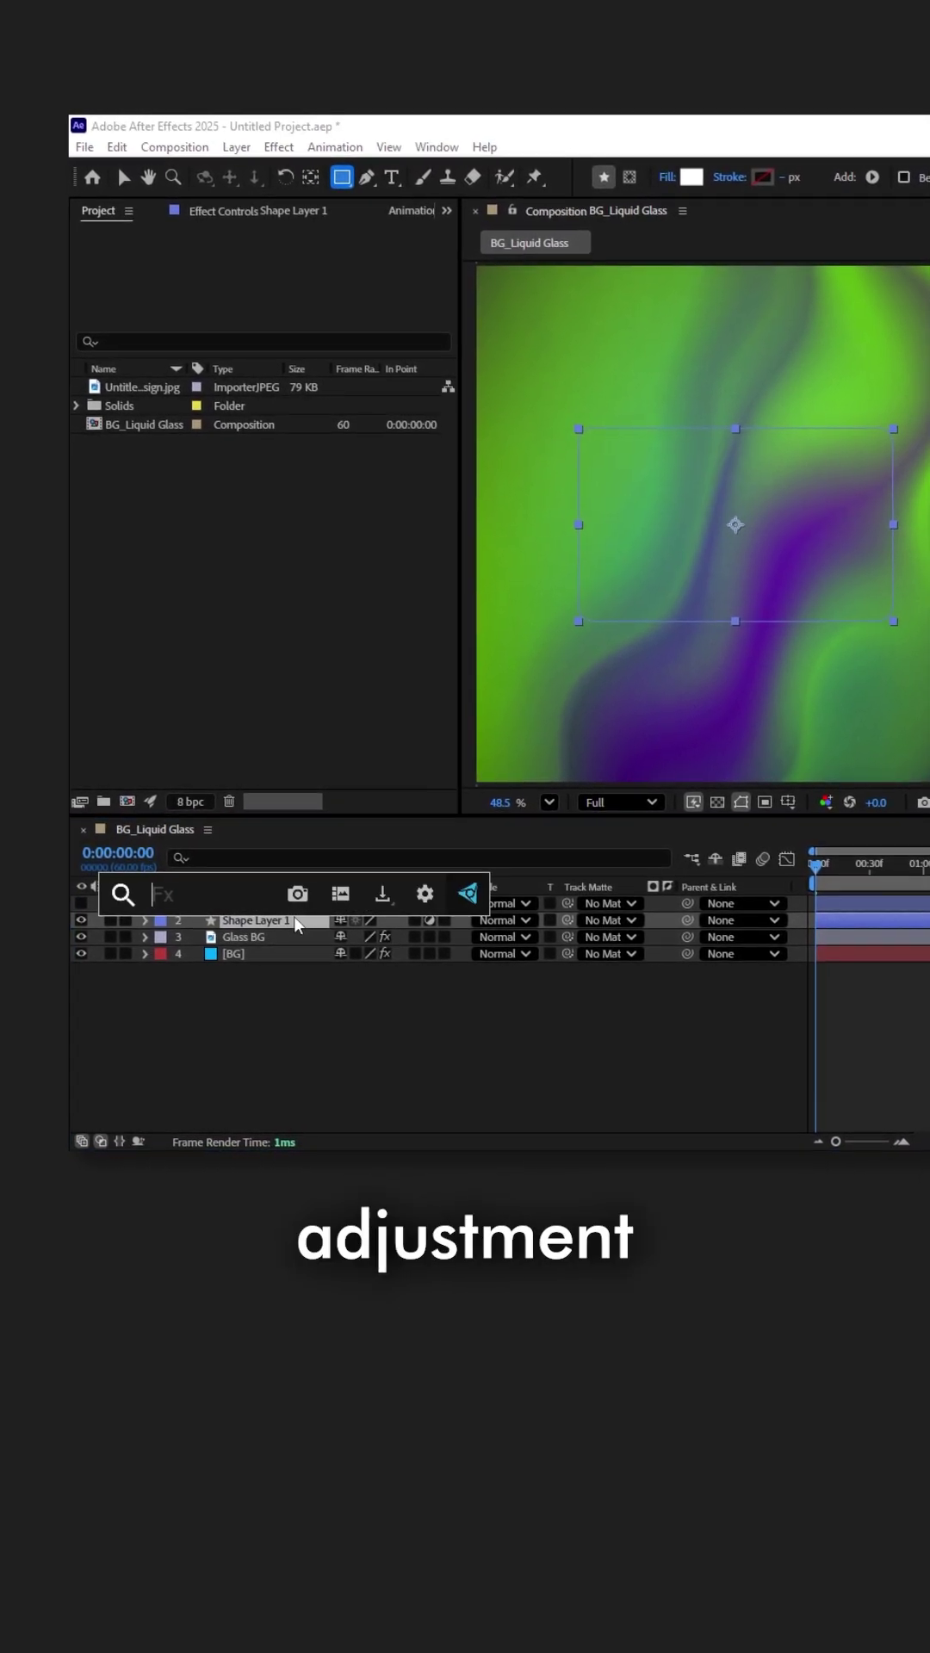
{"action": "type", "text": "bri"}
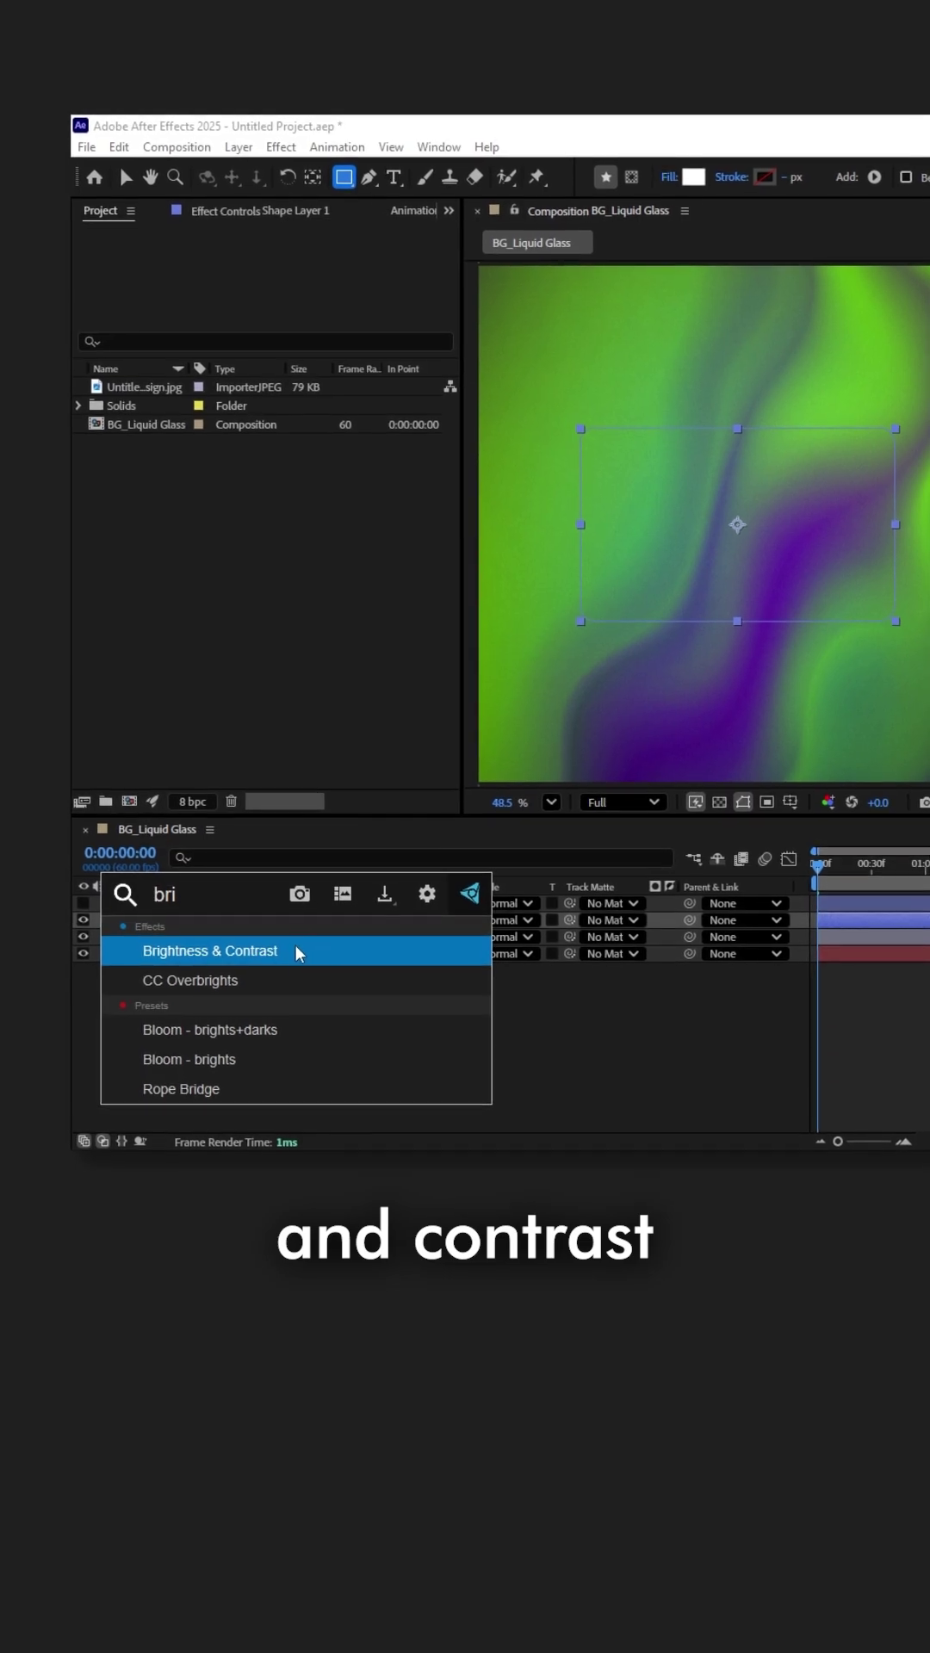
Step: Apply Brightness & Contrast with brightness 50 and contrast -100
{"action": "left_click", "coordinate": [294, 953]}
{"action": "left_click", "coordinate": [290, 293]}
{"action": "type", "text": "50"}
{"action": "key", "text": "Tab"}
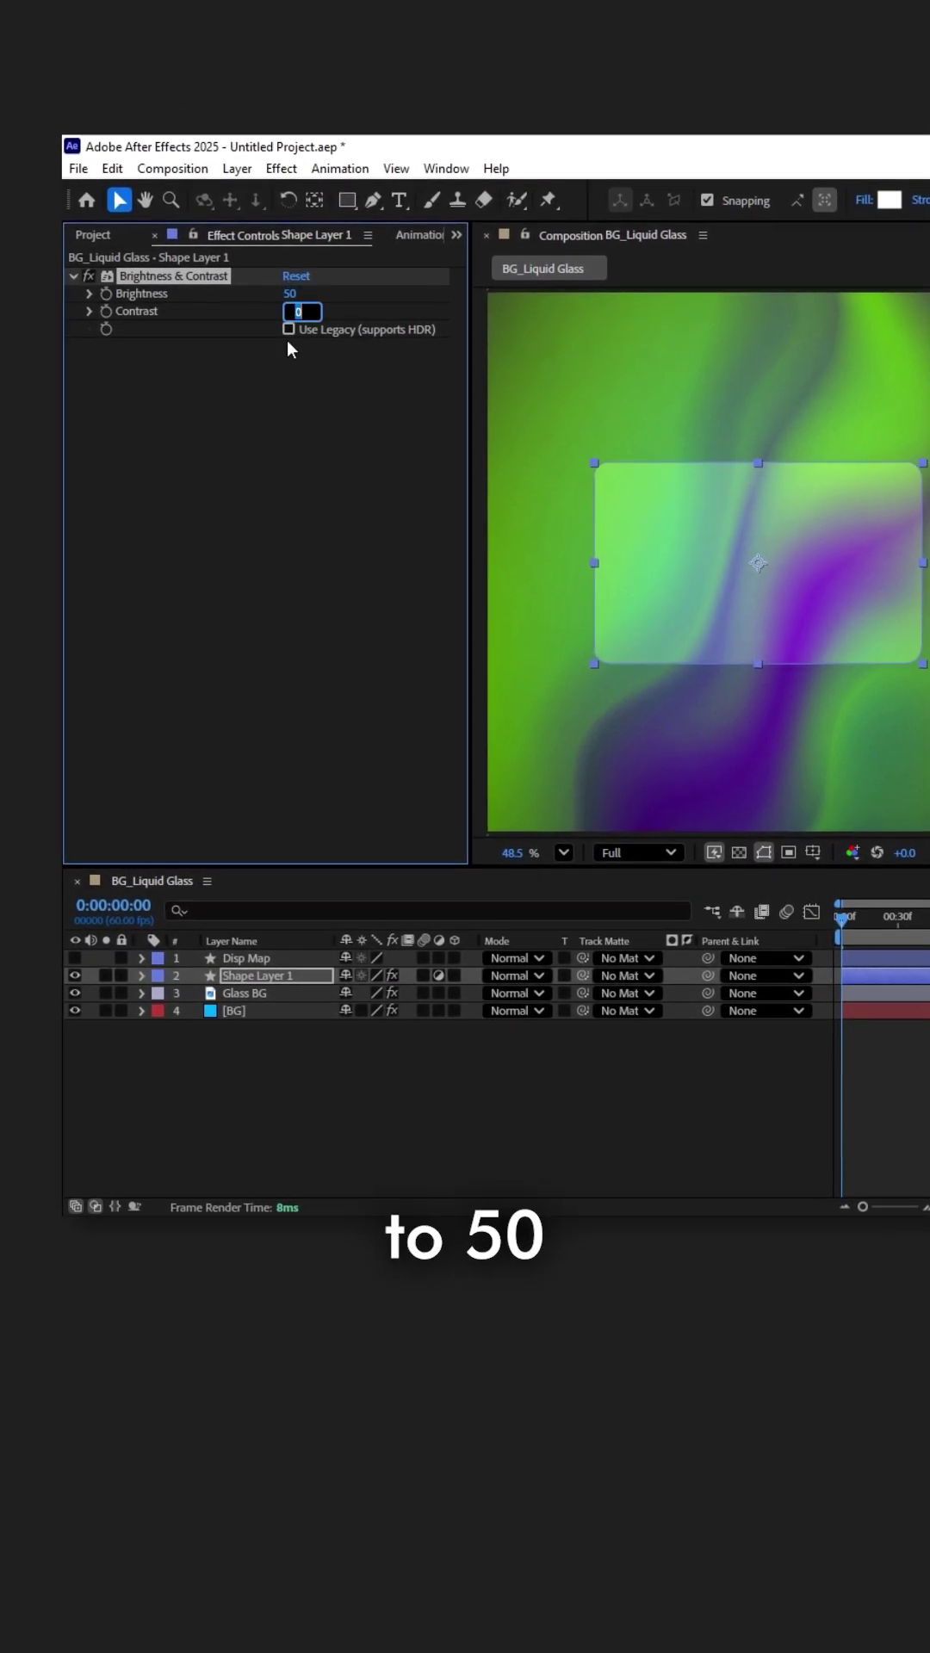
Step: Add a Gaussian Blur with blurriness 40
{"action": "key", "text": "ctrl+space"}
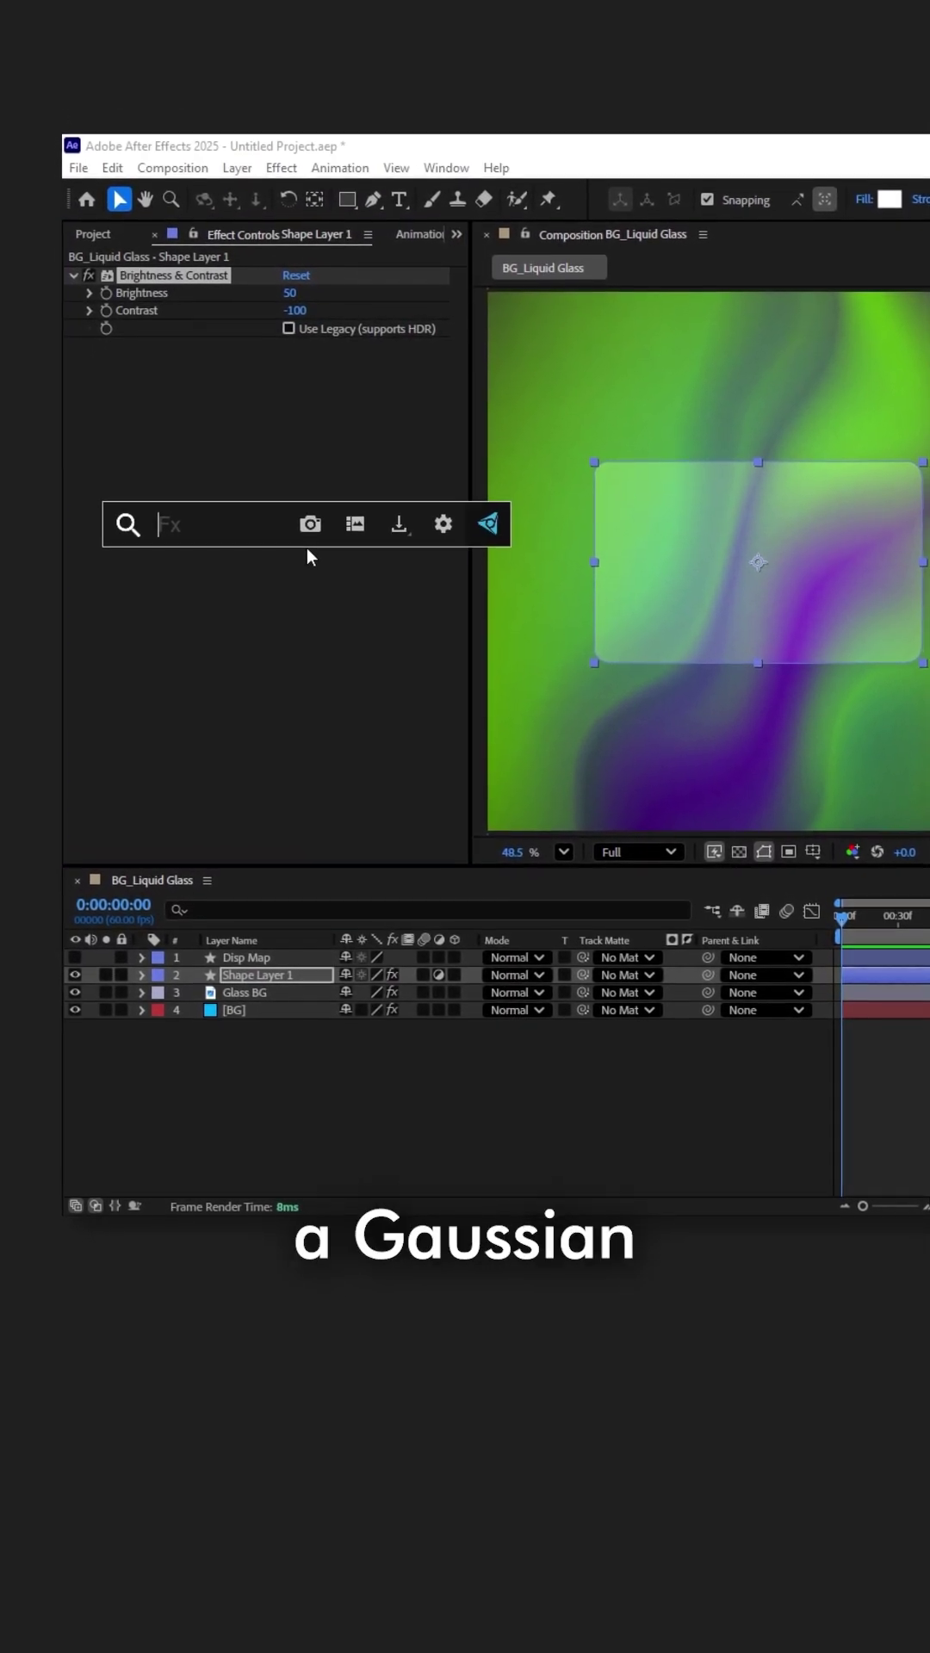
{"action": "type", "text": "gau"}
{"action": "left_click", "coordinate": [305, 609]}
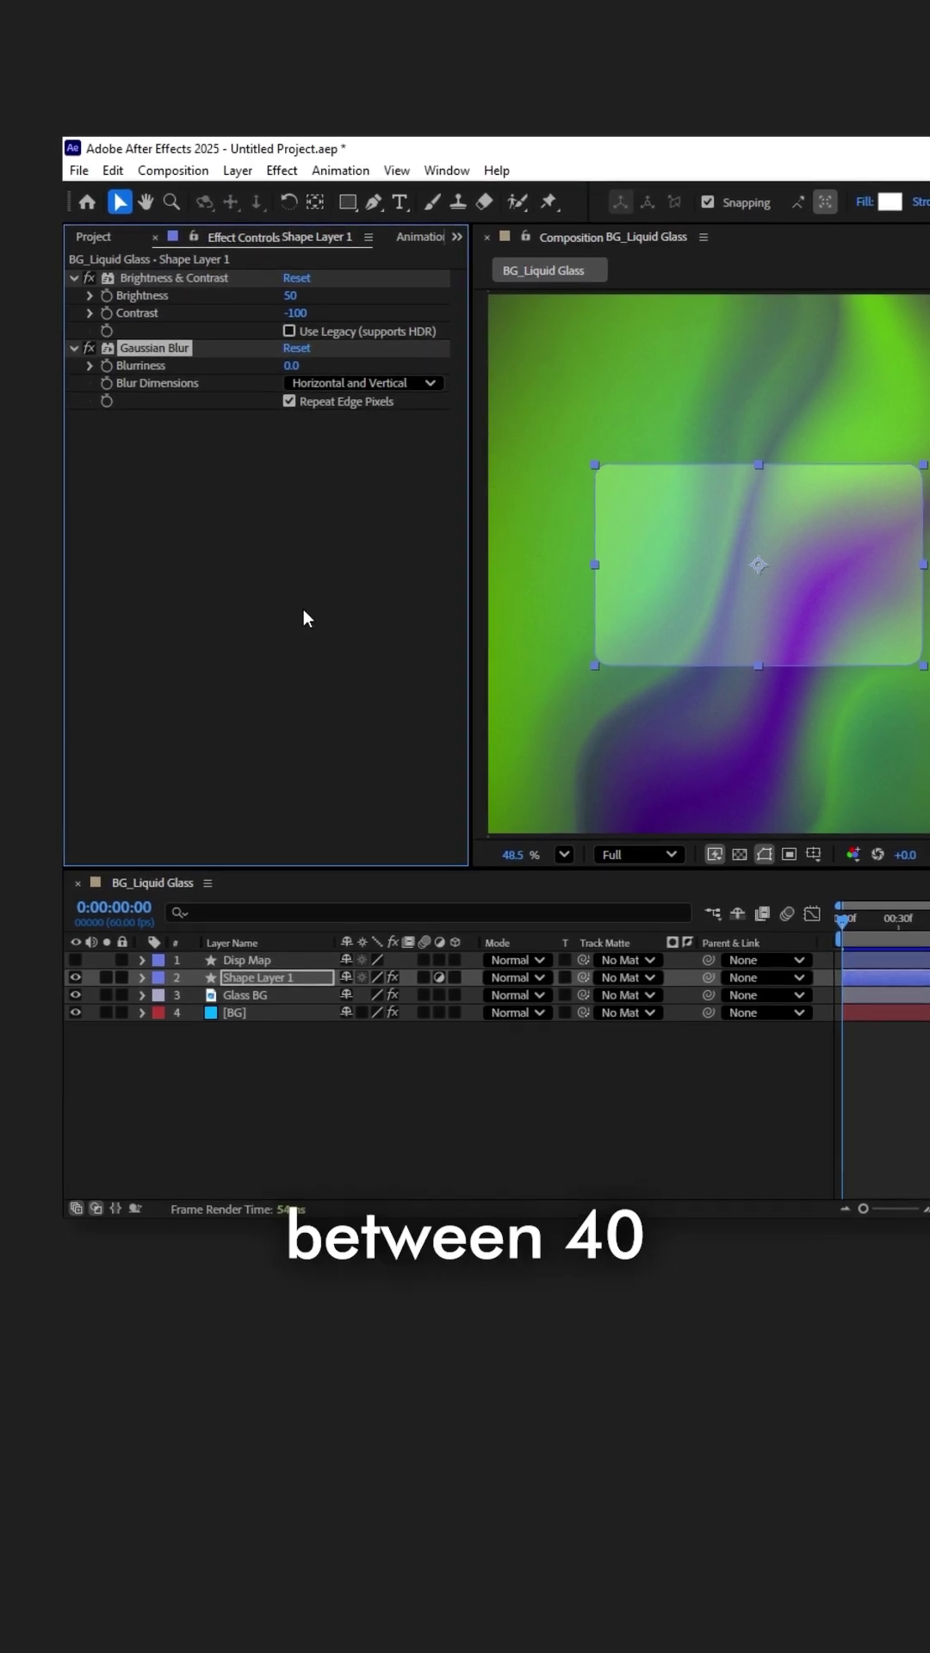
{"action": "key", "text": "Return"}
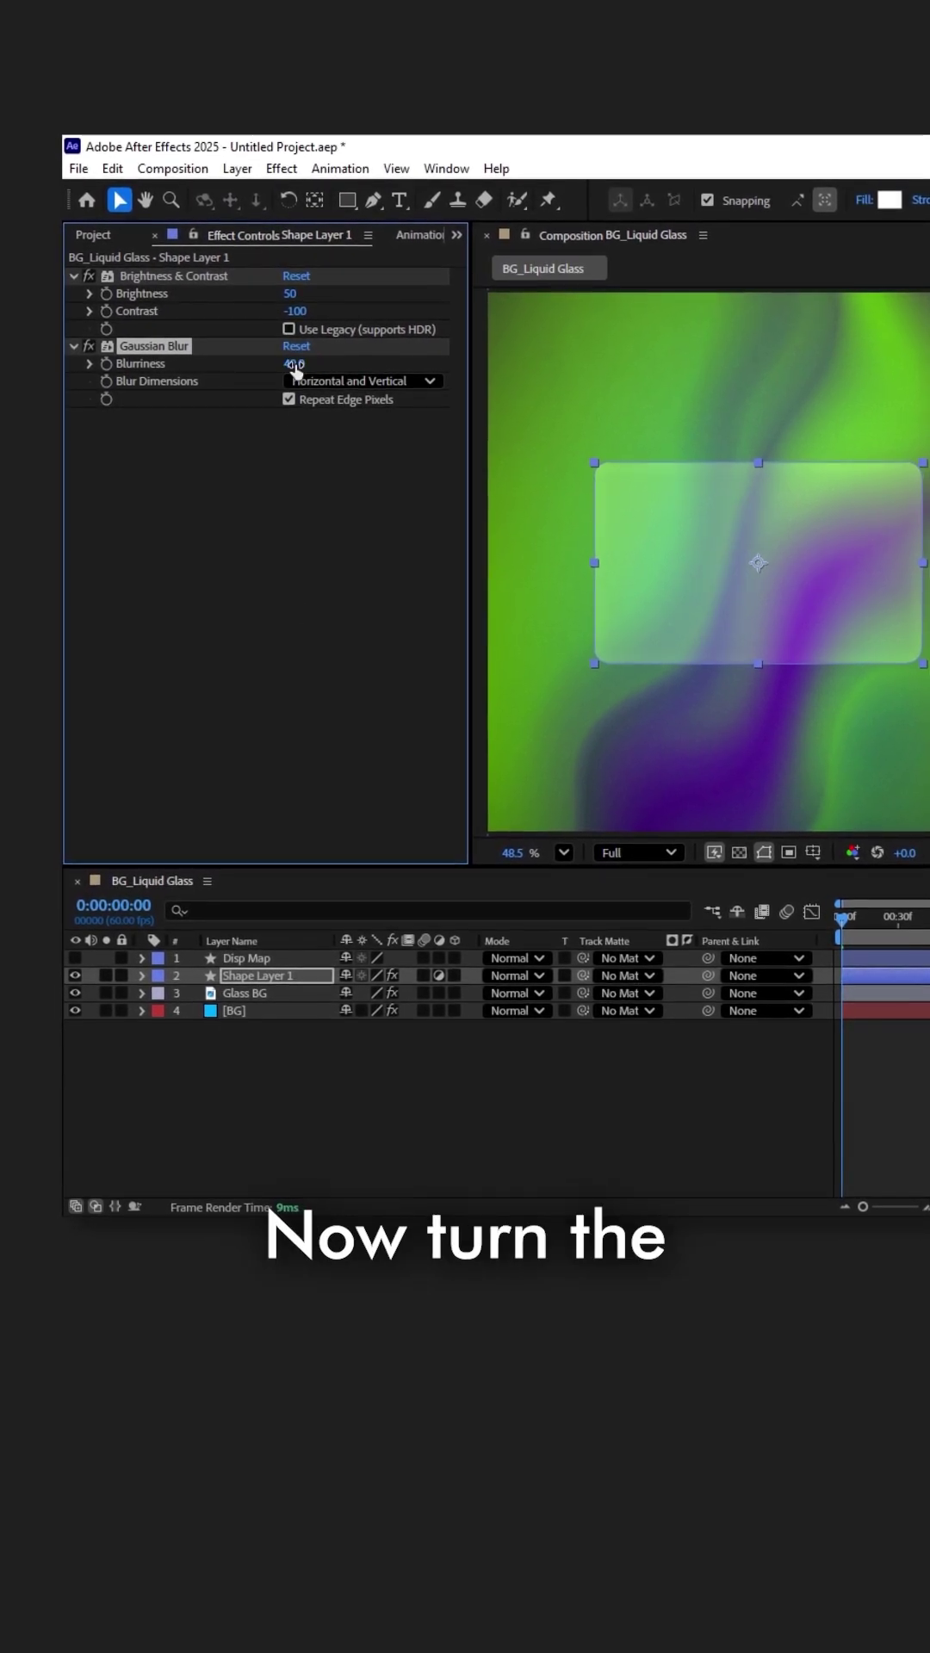
Step: Show the Disp Map layer and set its fill colour to black
{"action": "left_click", "coordinate": [246, 924]}
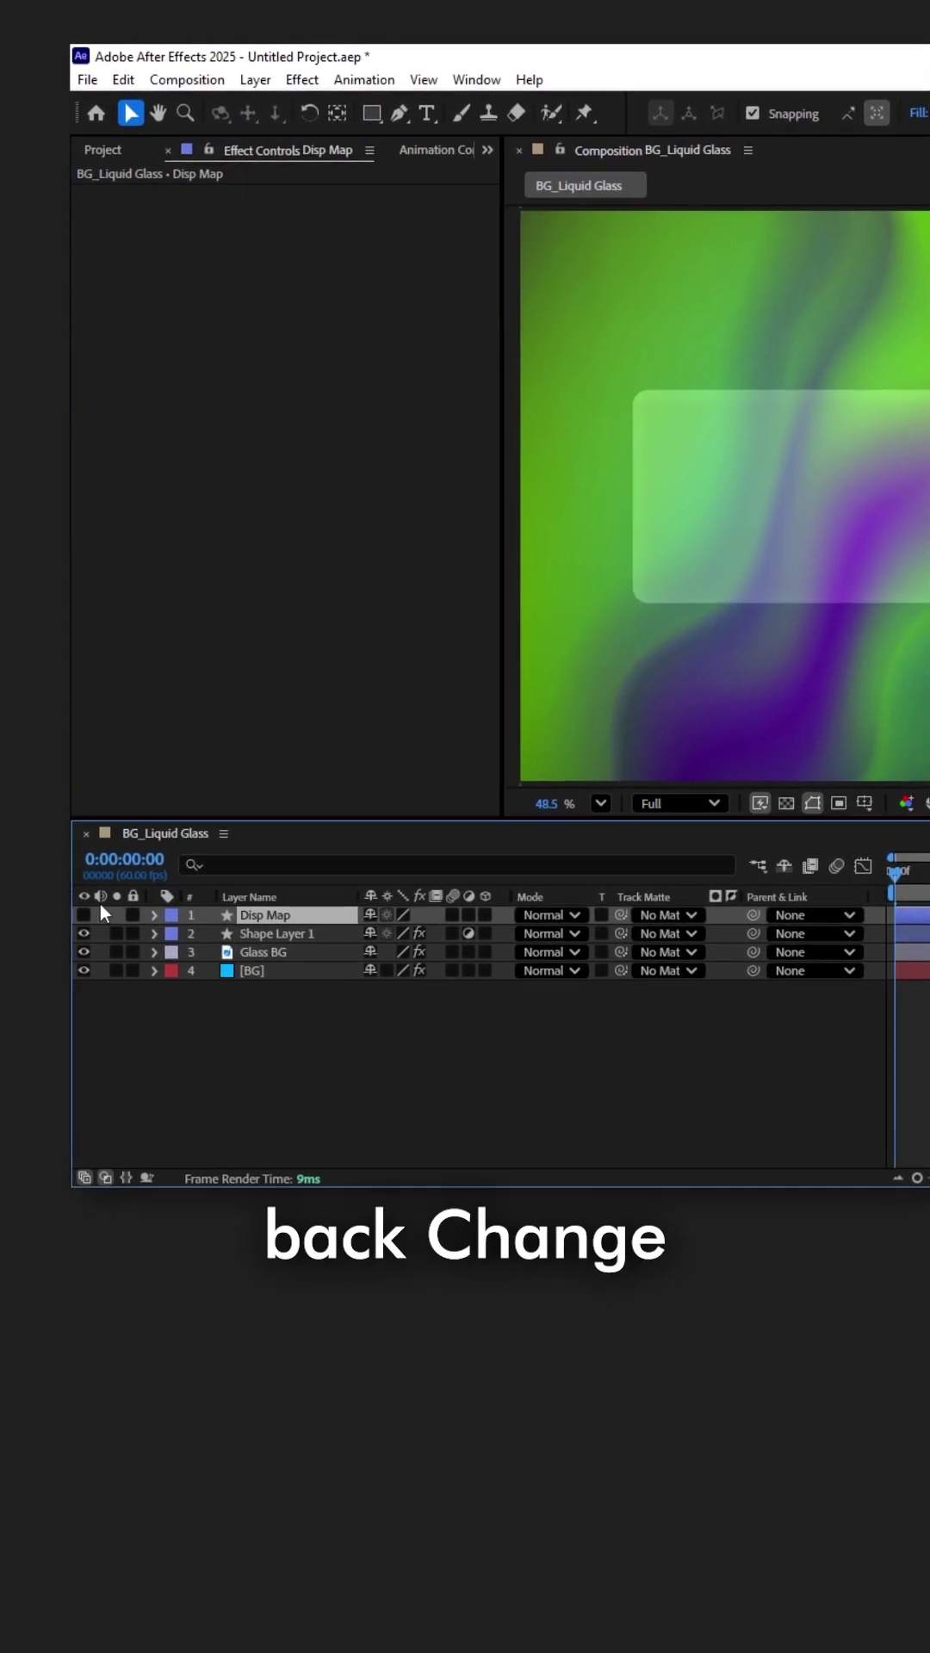
{"action": "left_click", "coordinate": [84, 923]}
{"action": "left_click", "coordinate": [384, 145]}
{"action": "left_click", "coordinate": [669, 470]}
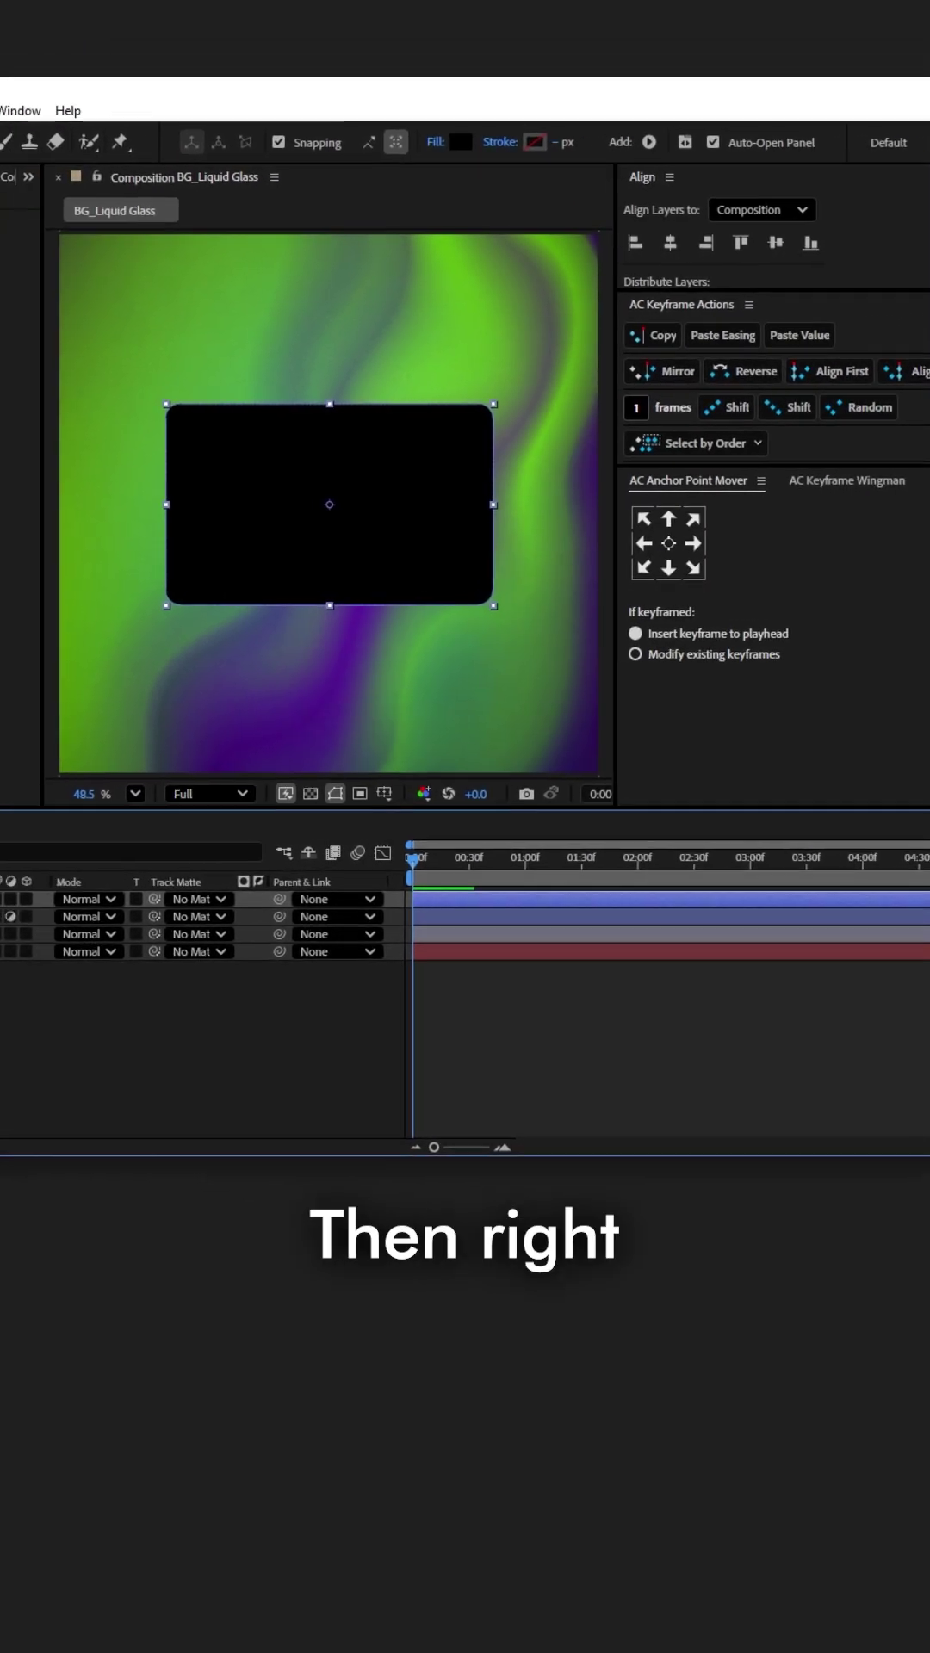
Step: Add a white Inner Glow layer style with size about 45
{"action": "right_click", "coordinate": [302, 914]}
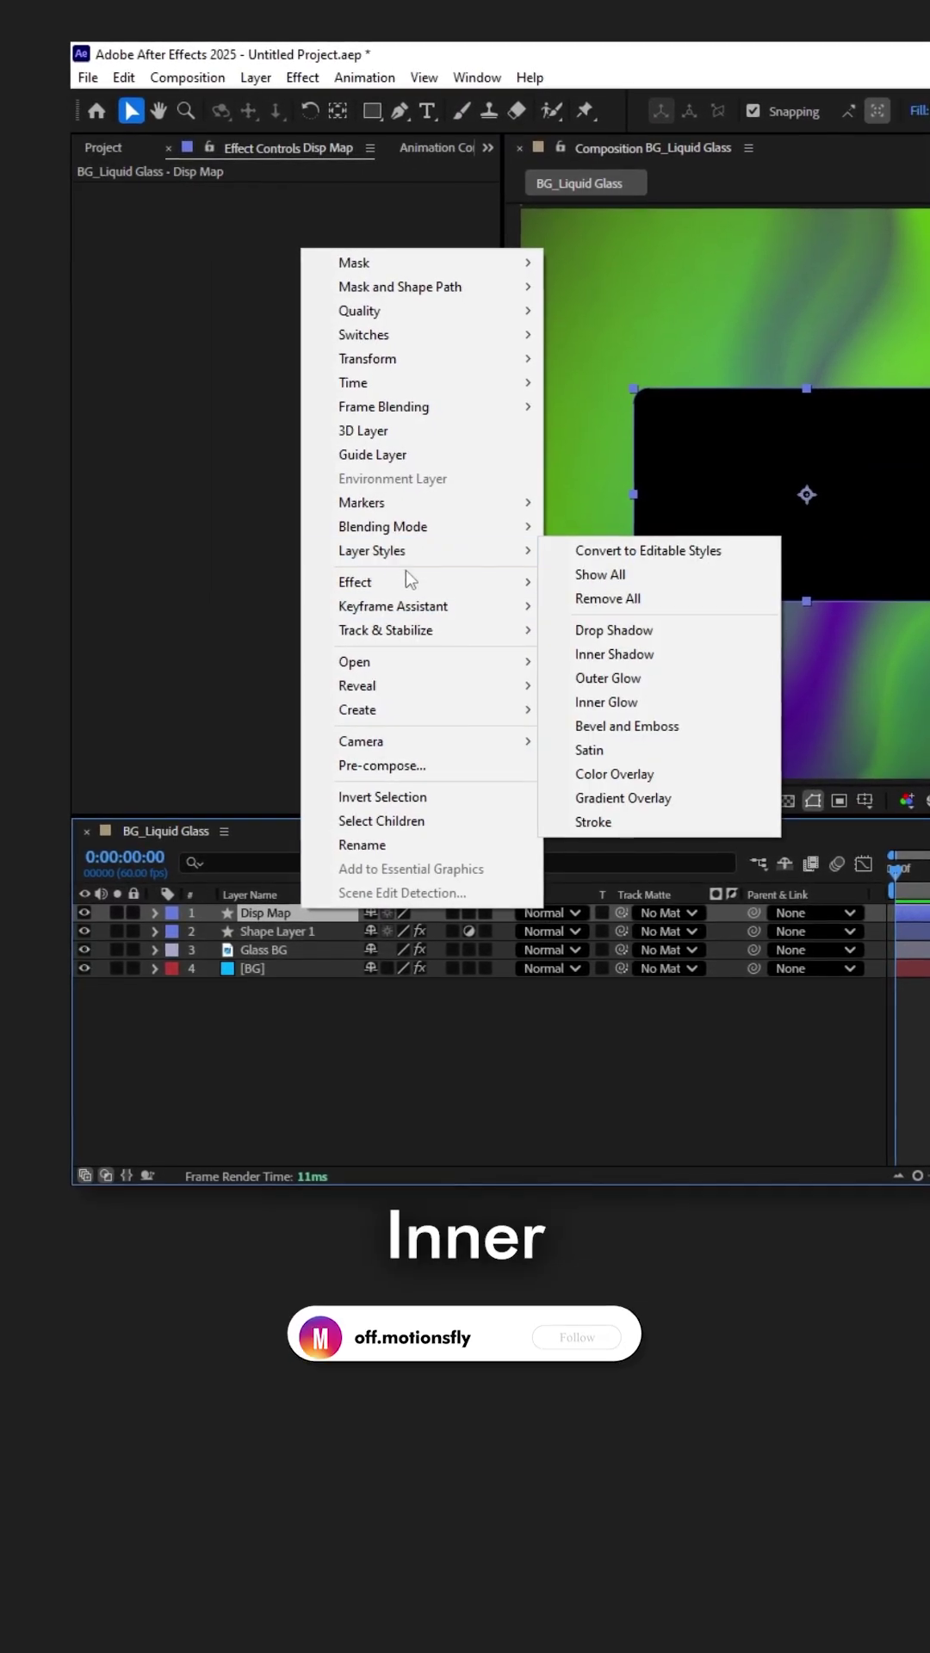
{"action": "left_click", "coordinate": [587, 709]}
{"action": "left_click", "coordinate": [197, 1018]}
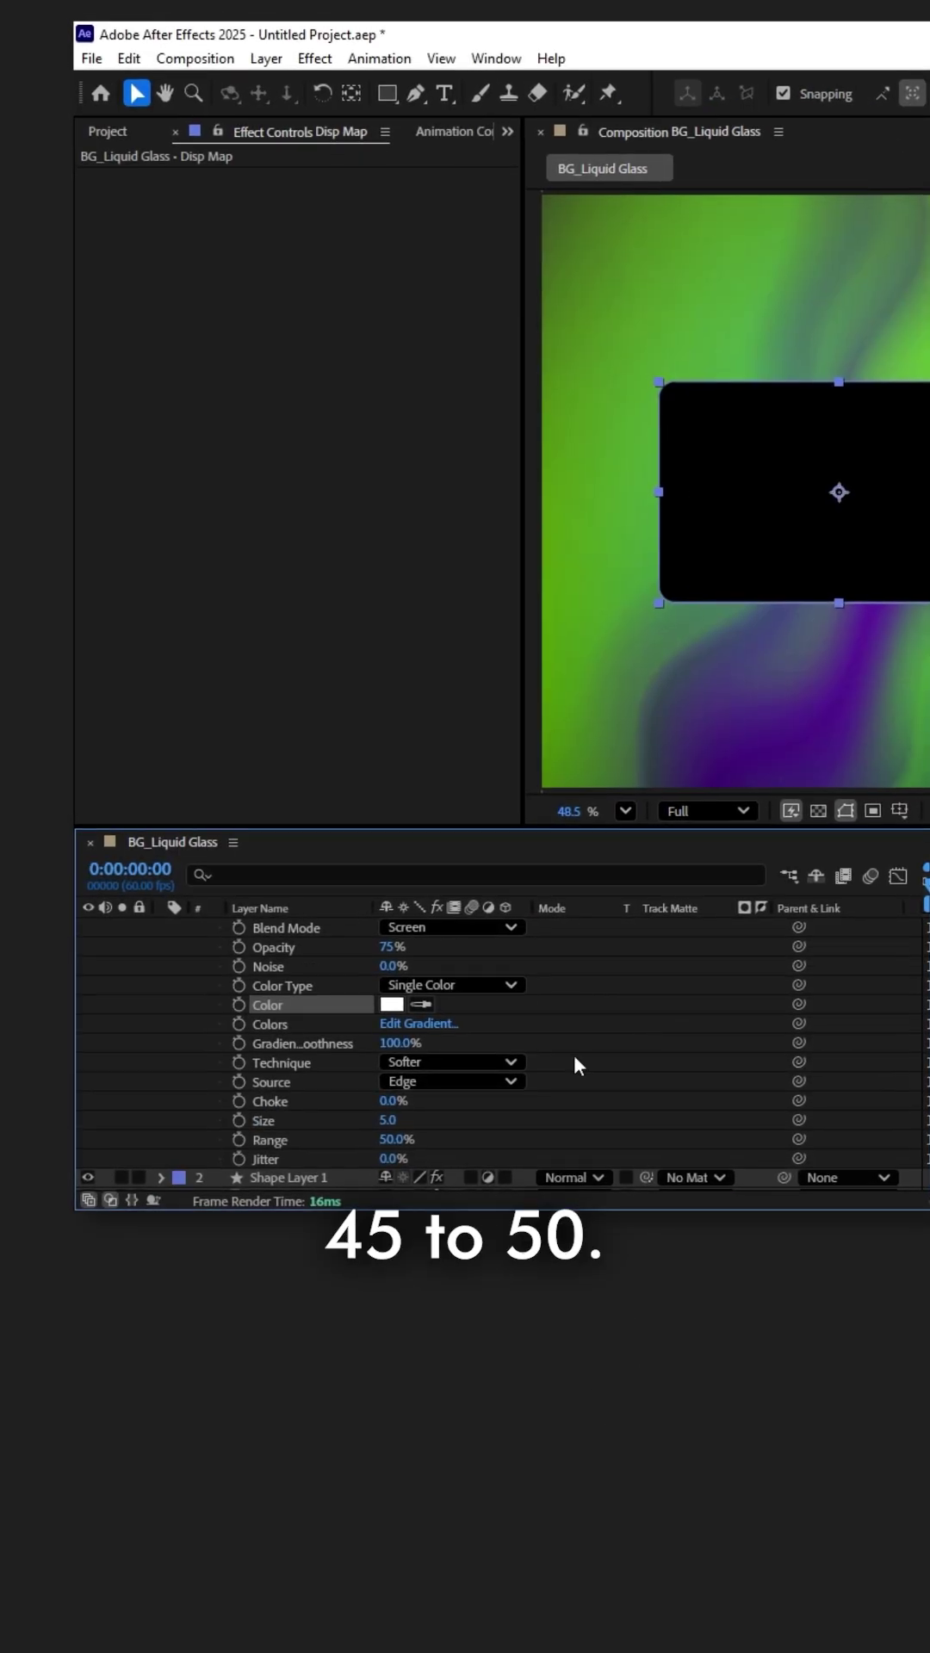
{"action": "left_click_drag", "start_coordinate": [385, 1120], "coordinate": [389, 1122]}
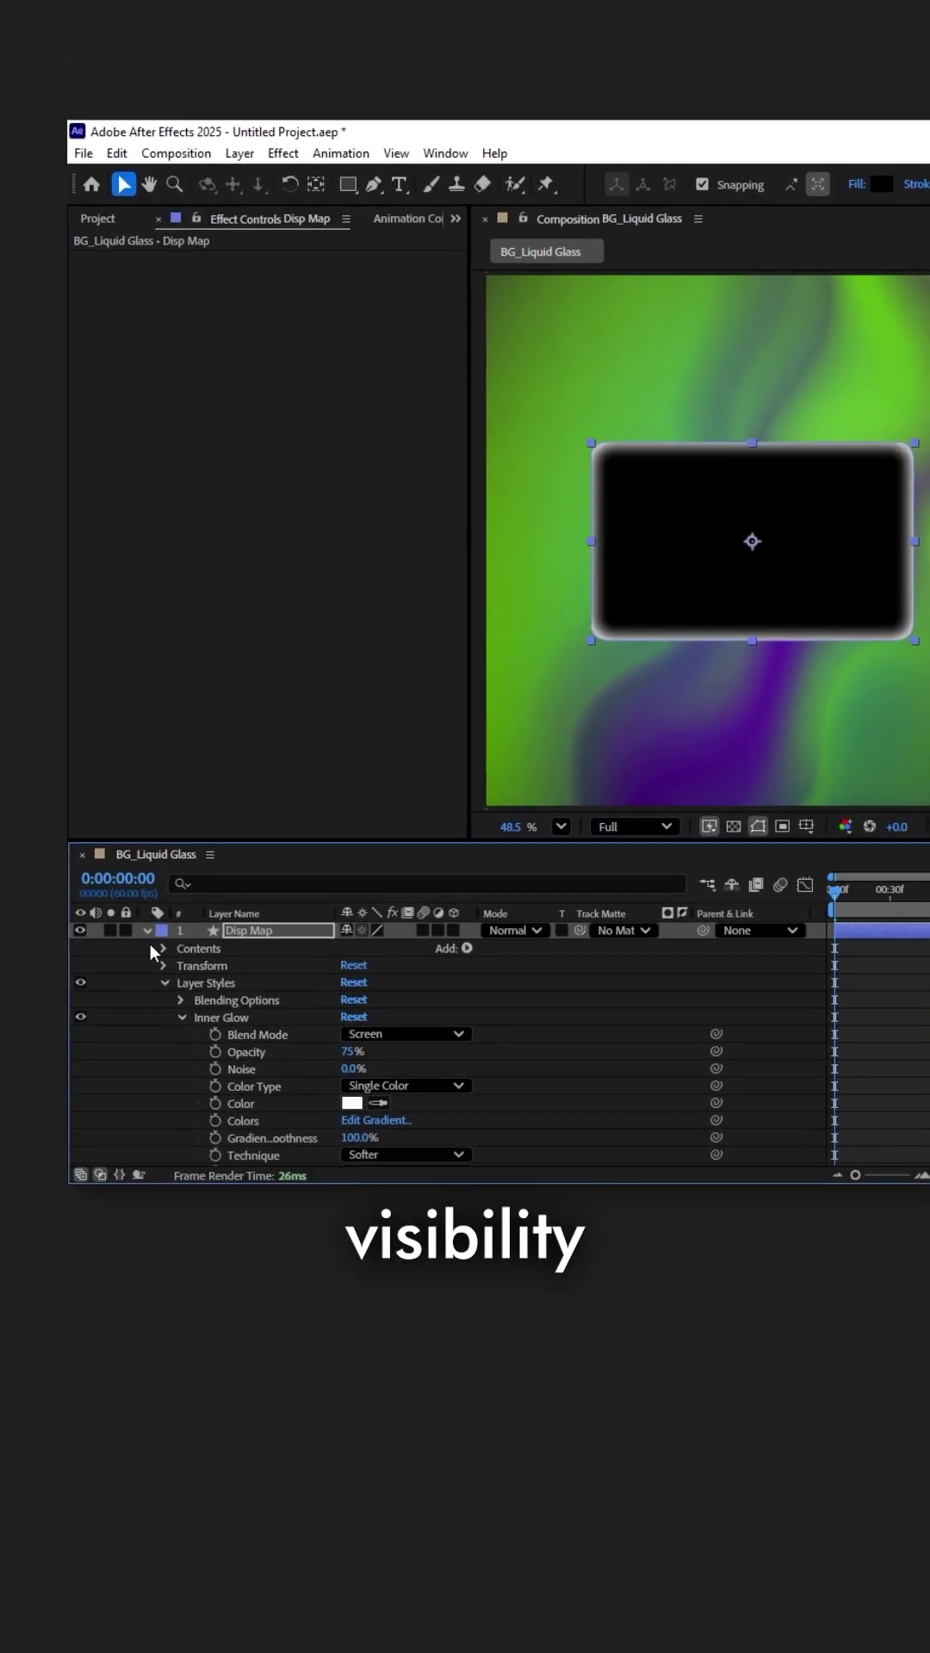
Step: Hide Disp Map and add a Displacement Map using Disp Map's effects and masks, displacement 33/45
{"action": "left_click", "coordinate": [78, 934]}
{"action": "left_click", "coordinate": [246, 949]}
{"action": "key", "text": "ctrl+space"}
{"action": "type", "text": "d"}
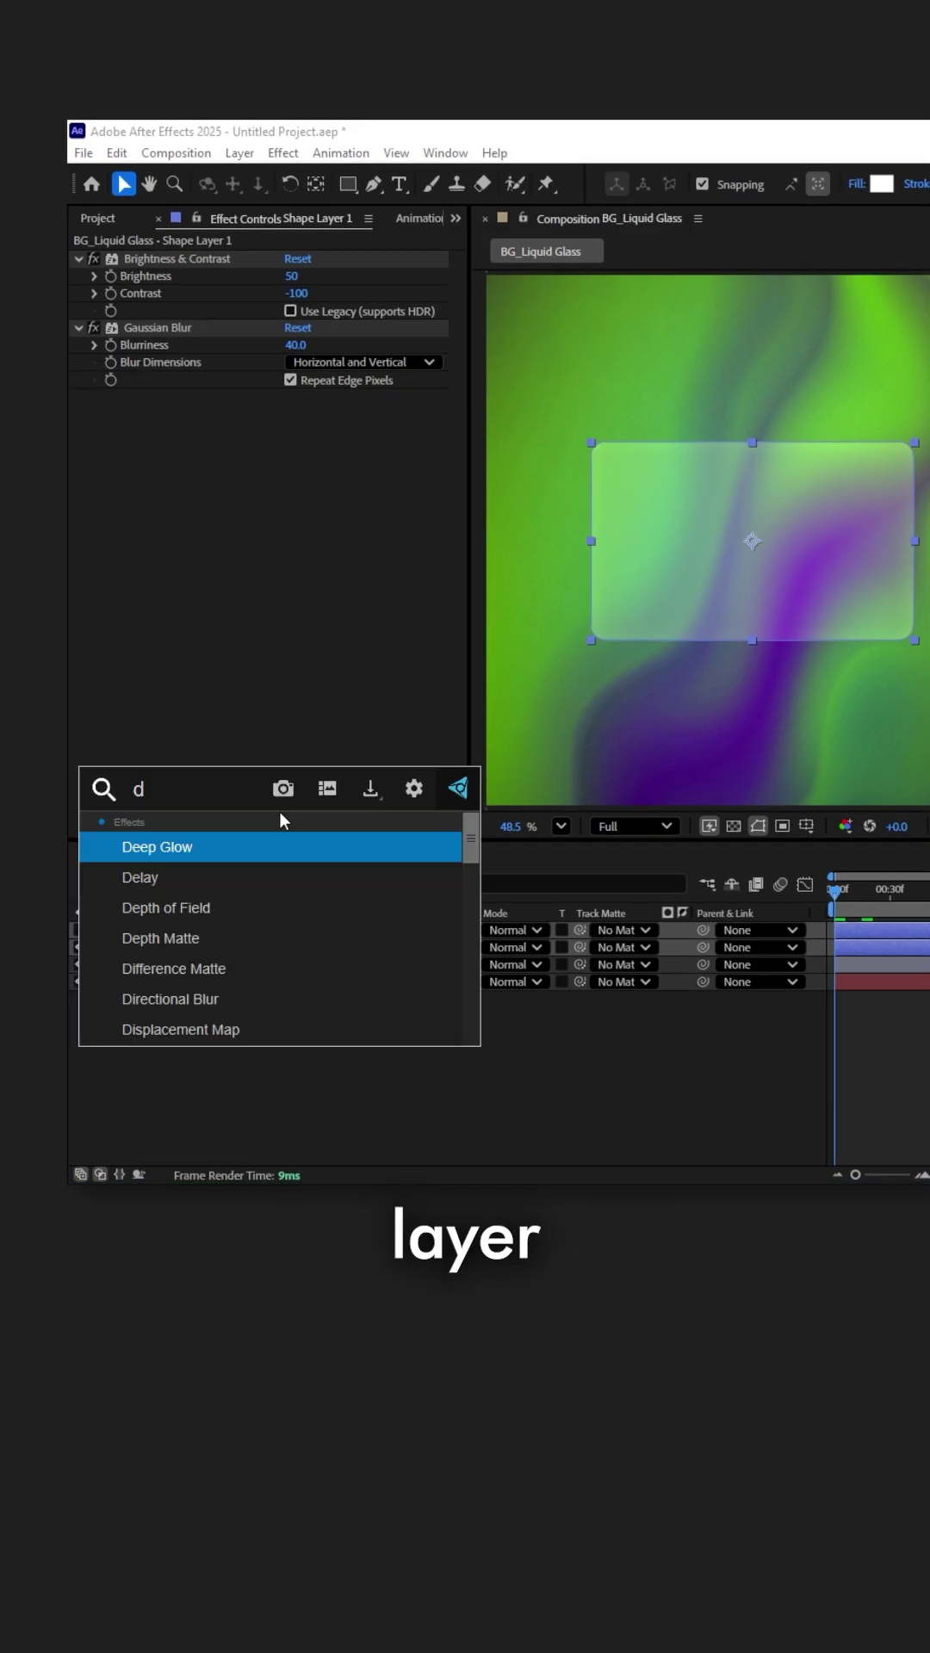
{"action": "type", "text": "is"}
{"action": "left_click", "coordinate": [279, 856]}
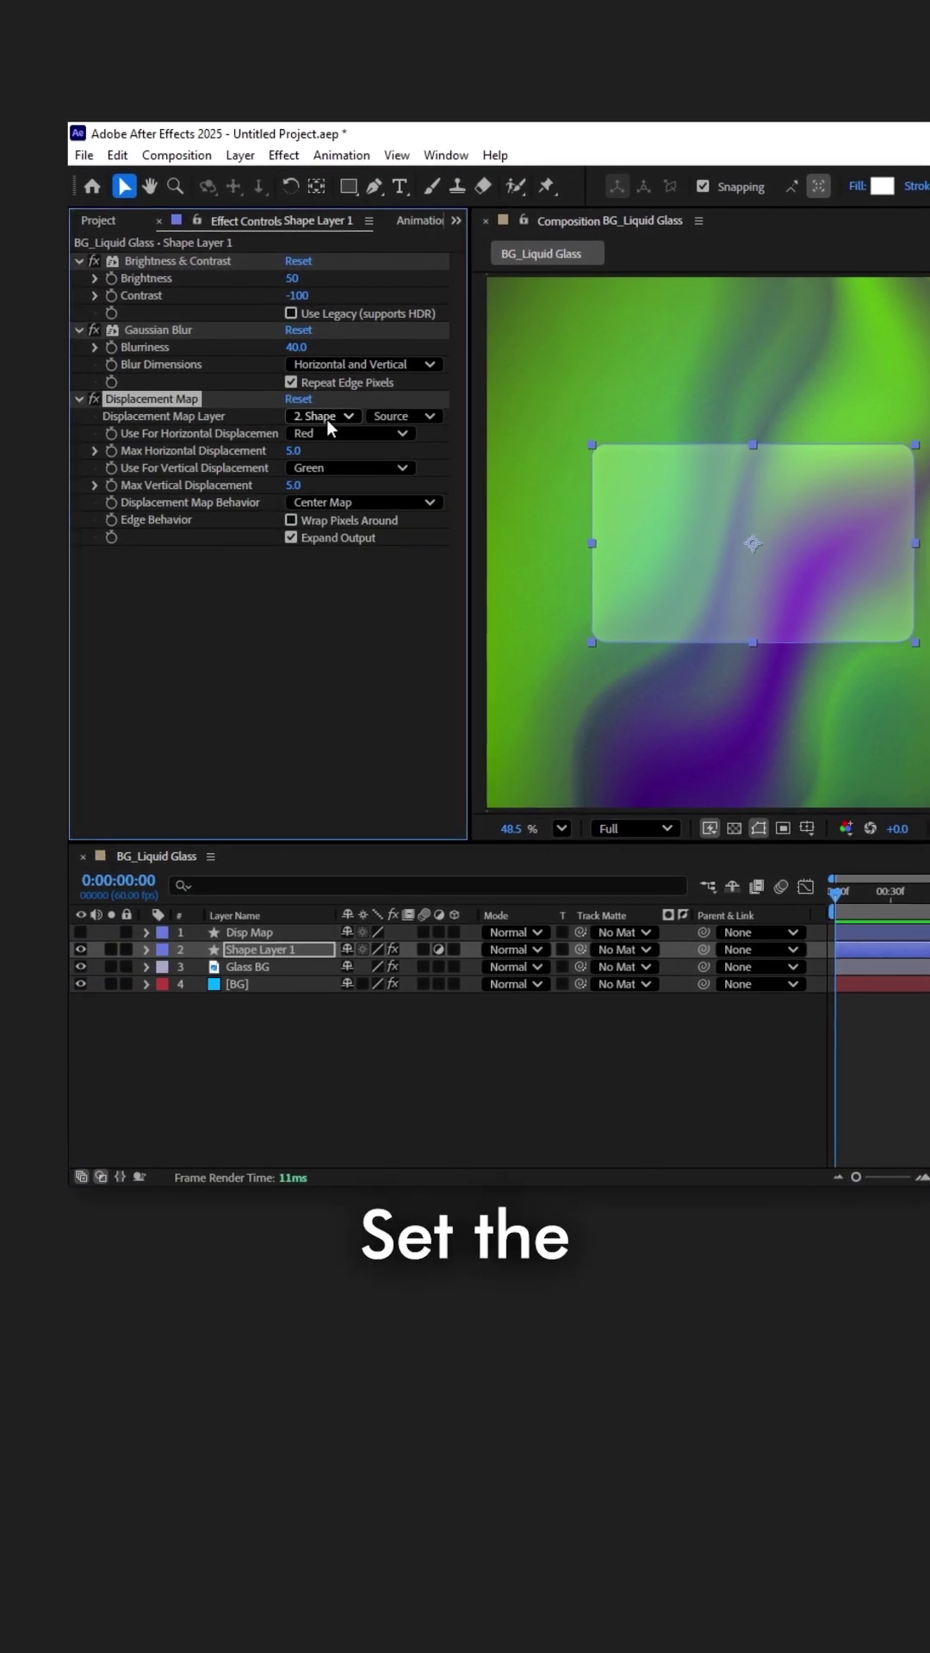
{"action": "left_click", "coordinate": [327, 419]}
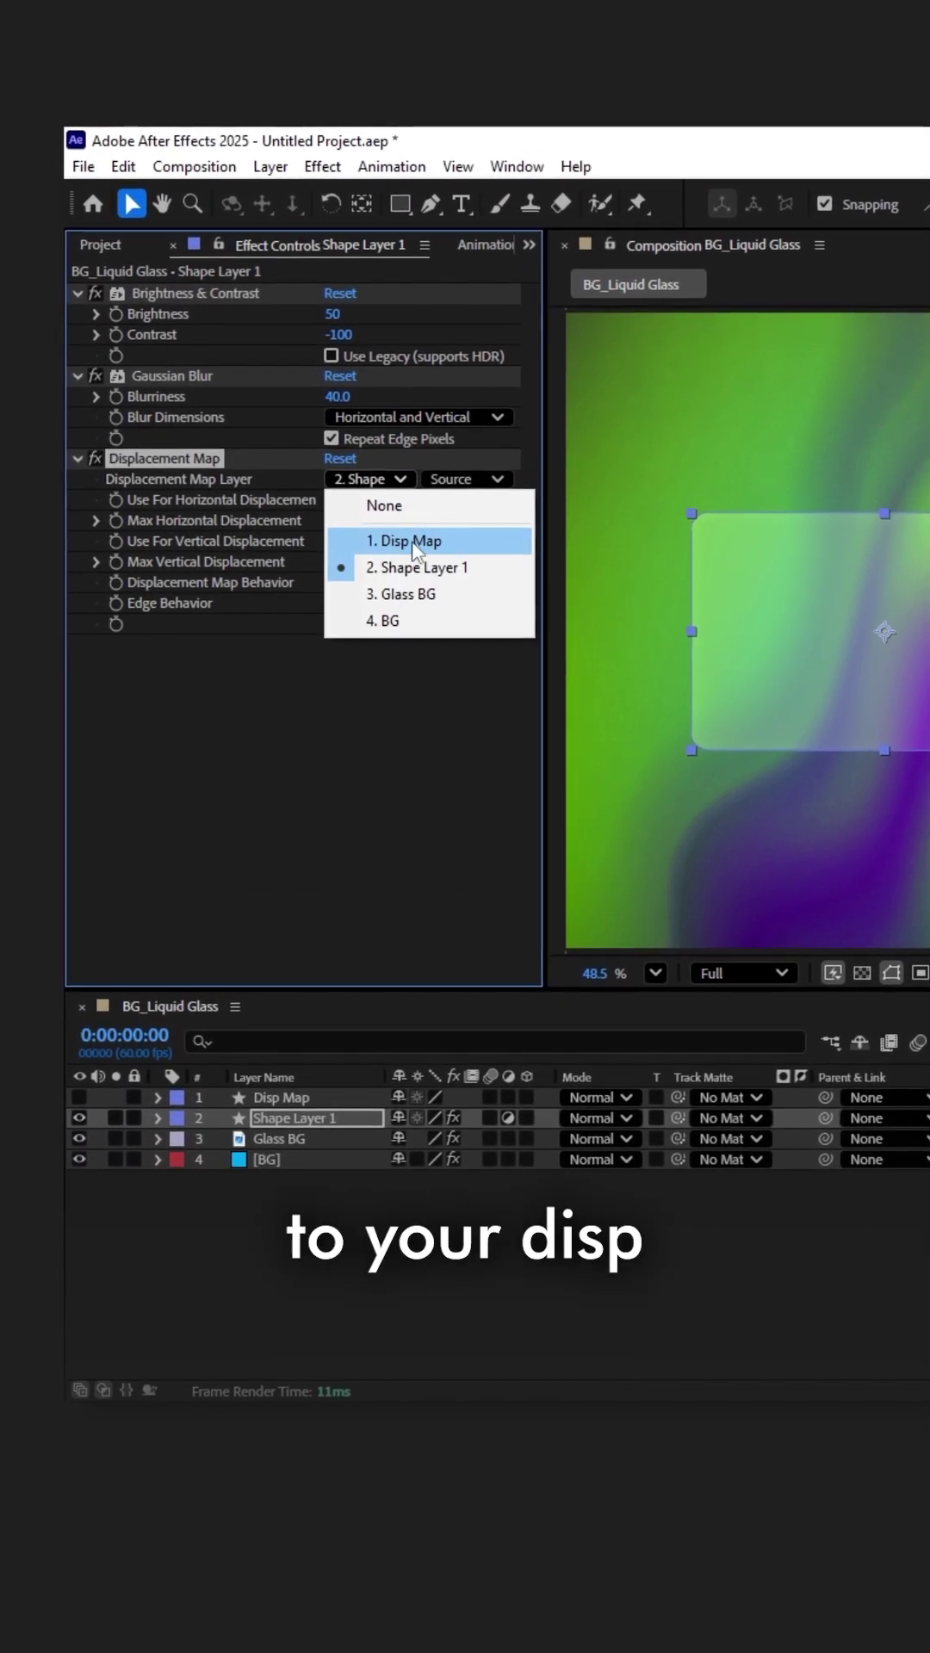
{"action": "left_click", "coordinate": [415, 542]}
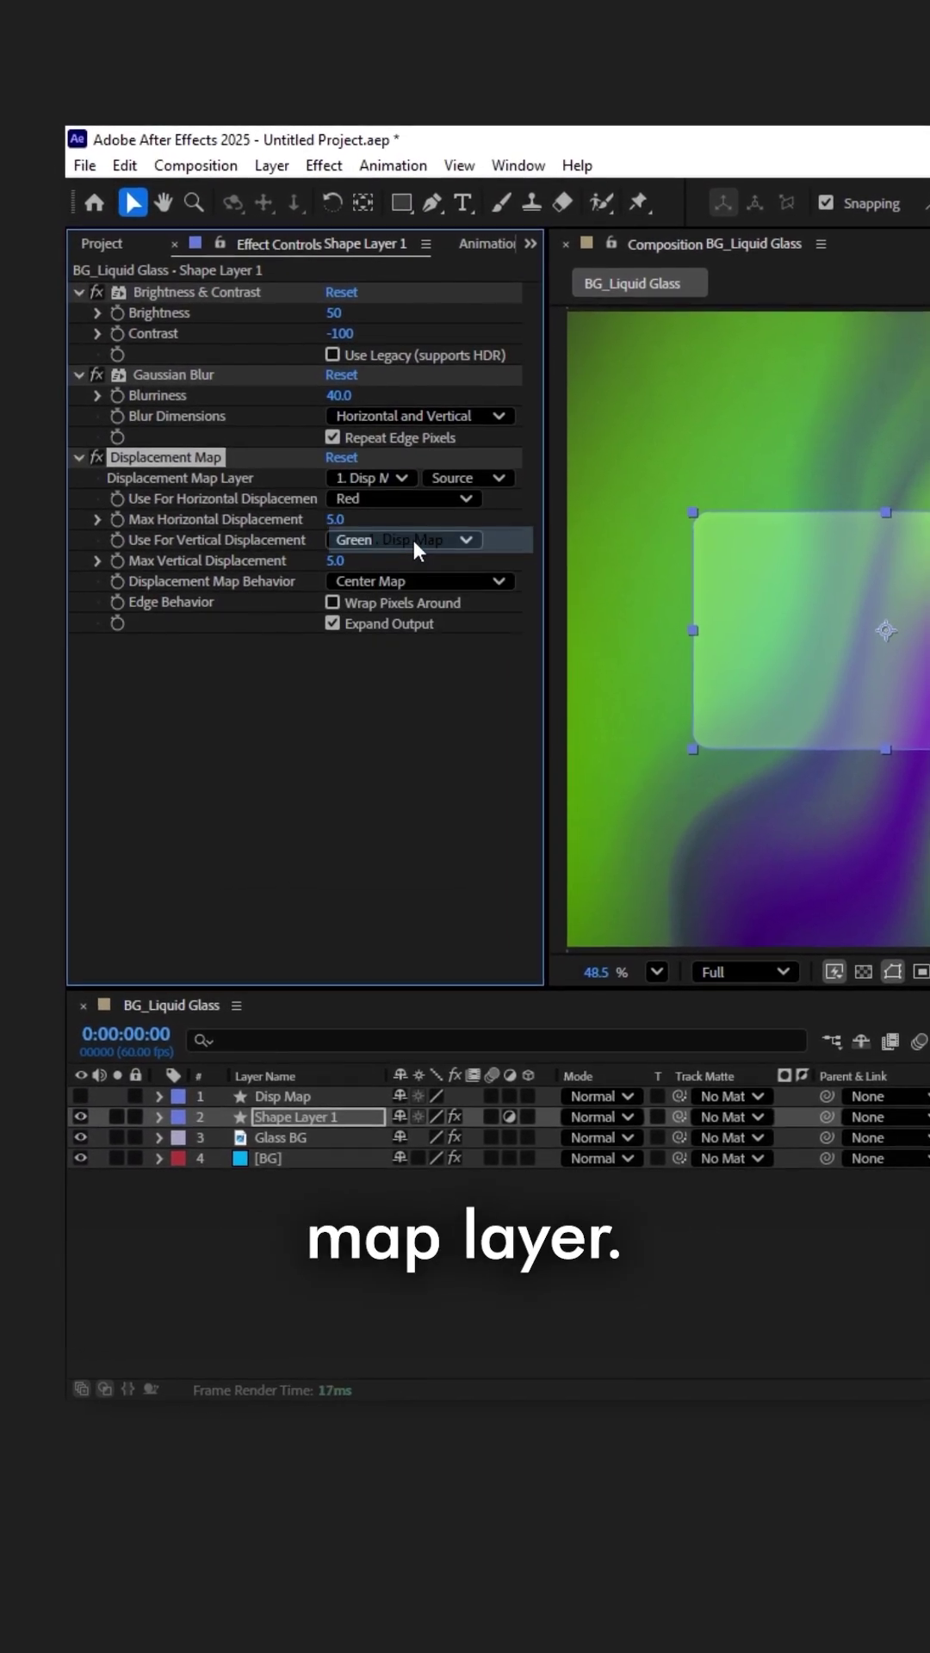
{"action": "left_click", "coordinate": [459, 475]}
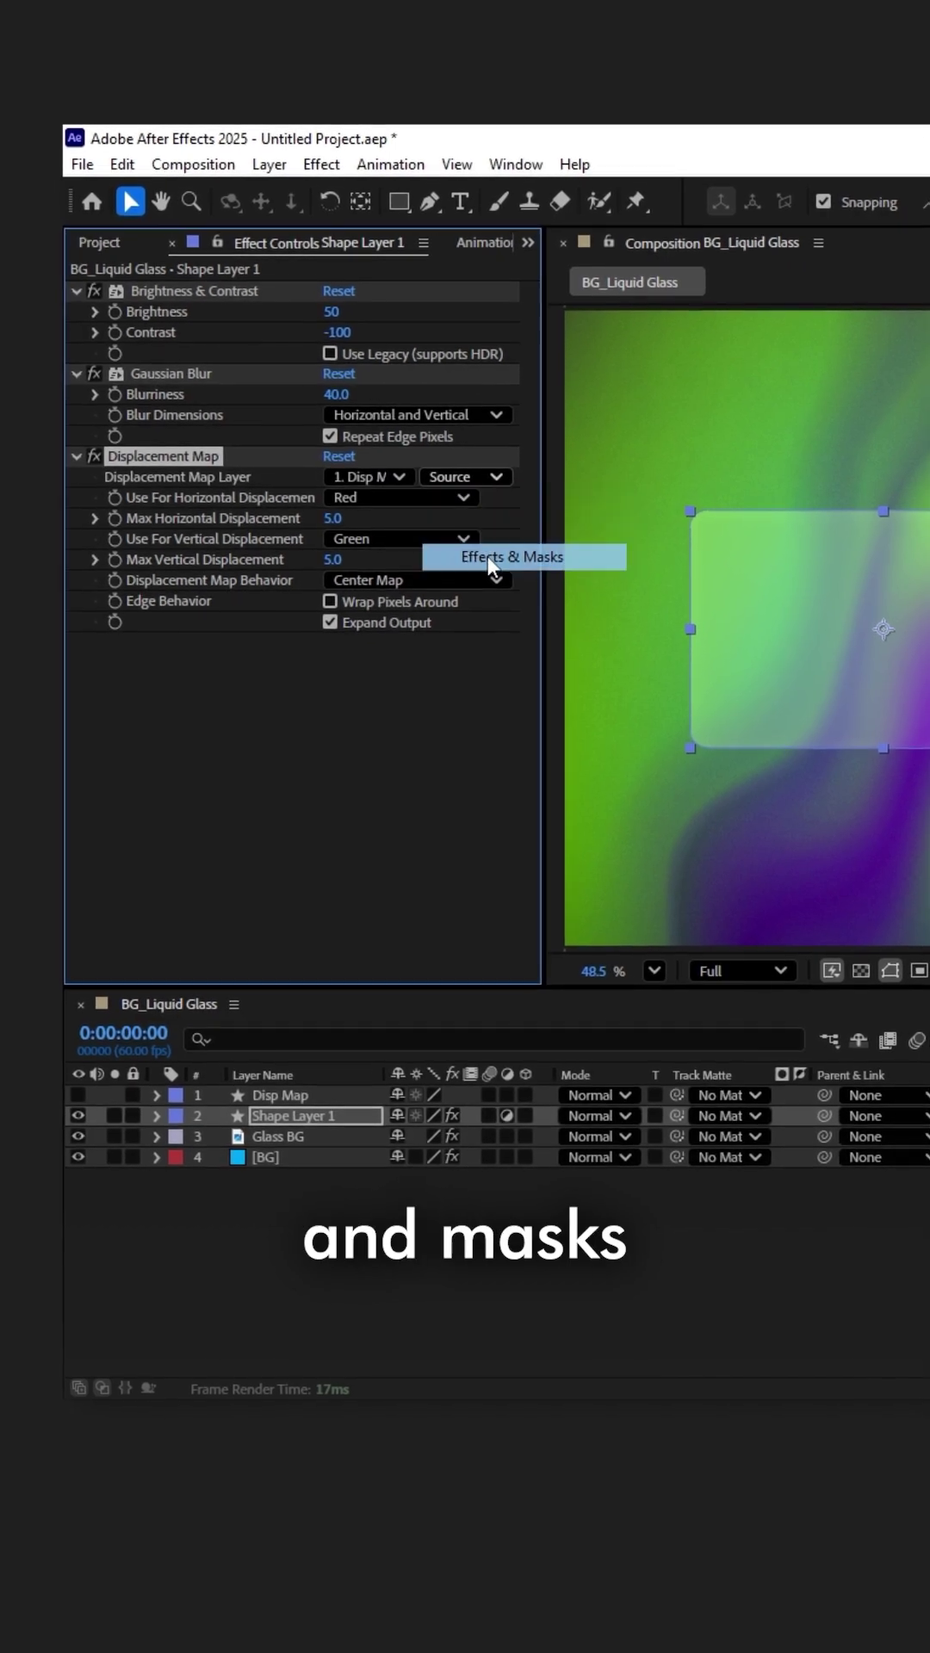
{"action": "left_click", "coordinate": [486, 557]}
{"action": "left_click_drag", "start_coordinate": [338, 520], "coordinate": [372, 525]}
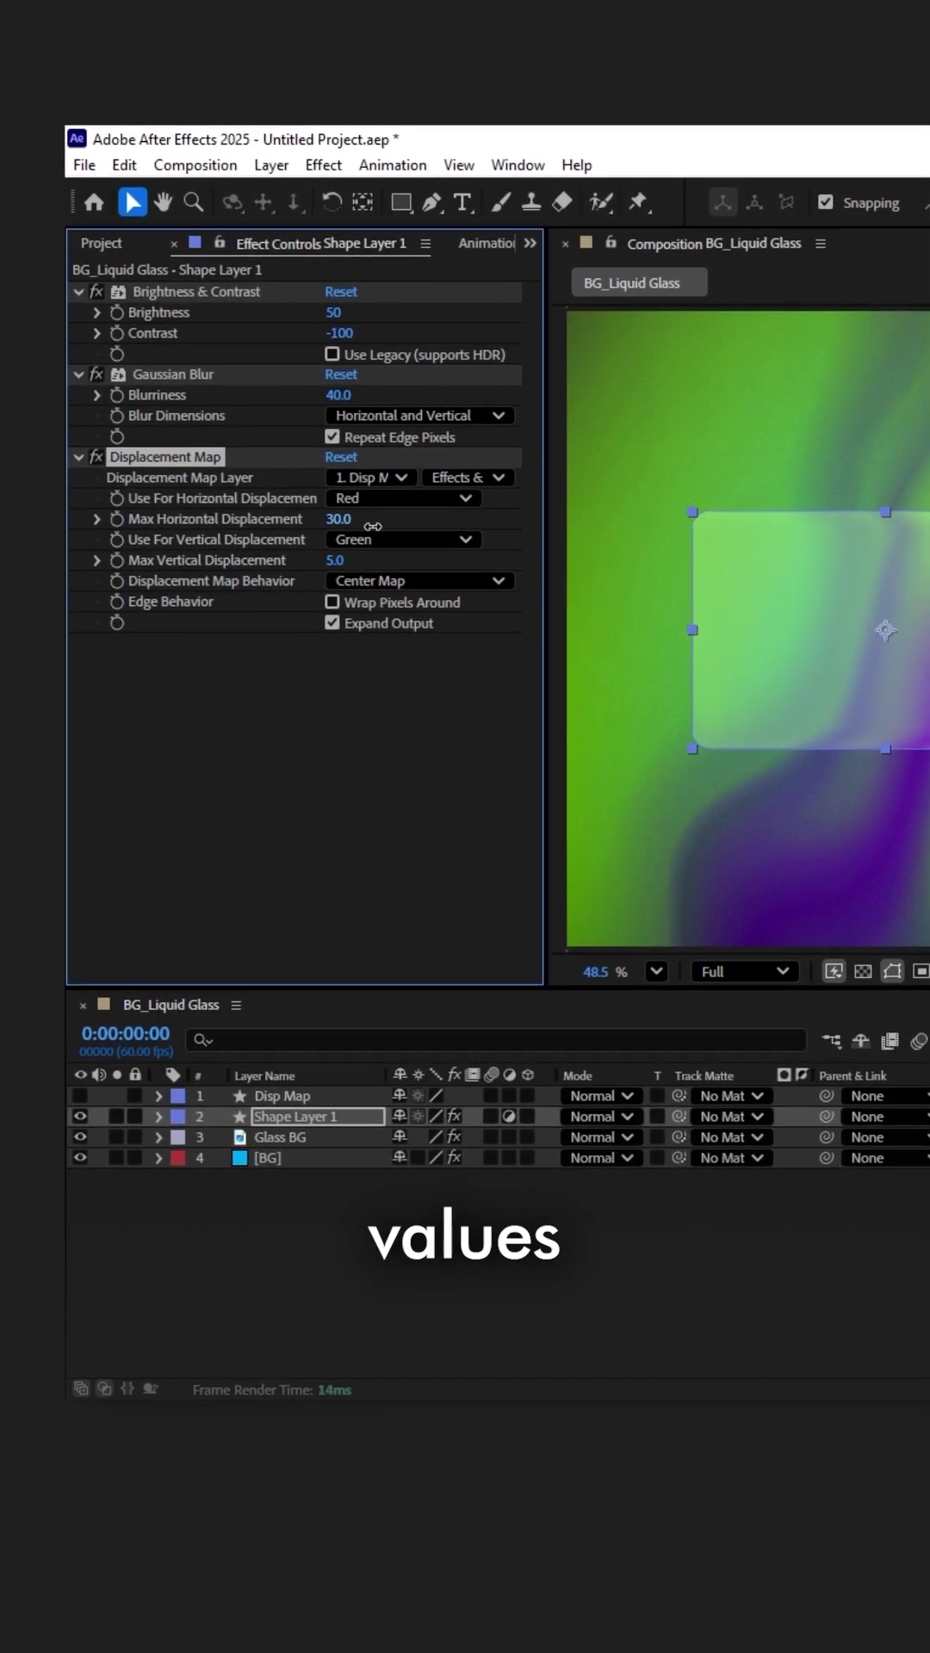
{"action": "left_click", "coordinate": [385, 560]}
{"action": "type", "text": "45"}
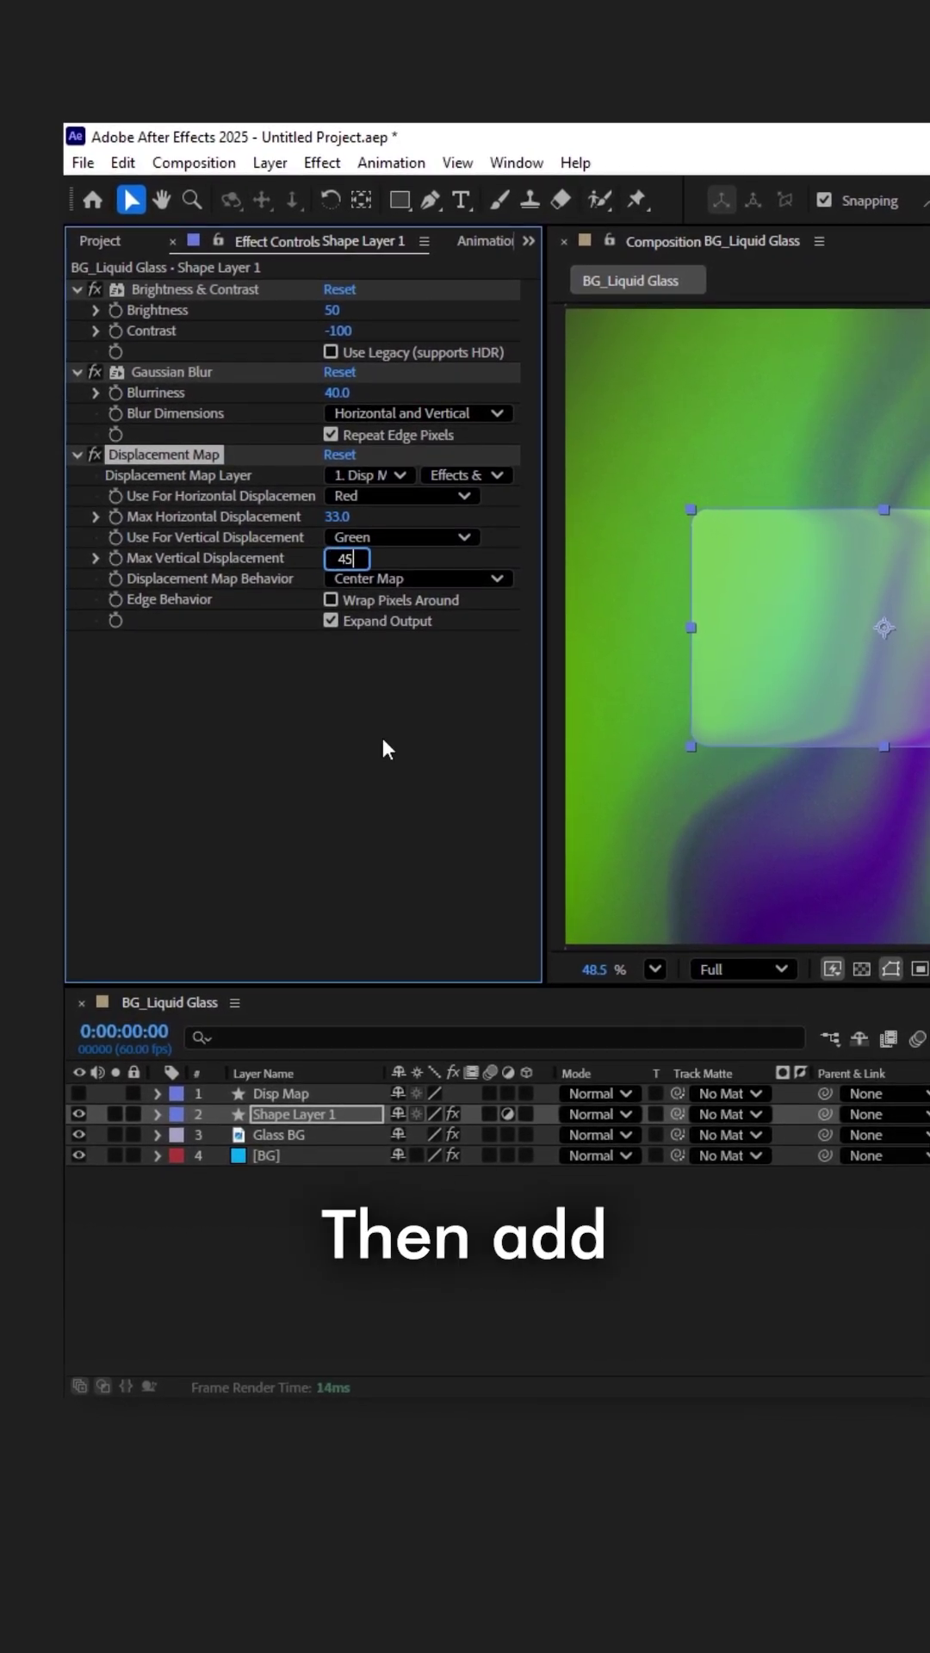
{"action": "key", "text": "Return"}
Step: Add CC Light Sweep (sweep 0, edge 90) and a duplicate rotated to 163°
{"action": "key", "text": "ctrl+space"}
{"action": "type", "text": "cc ligh"}
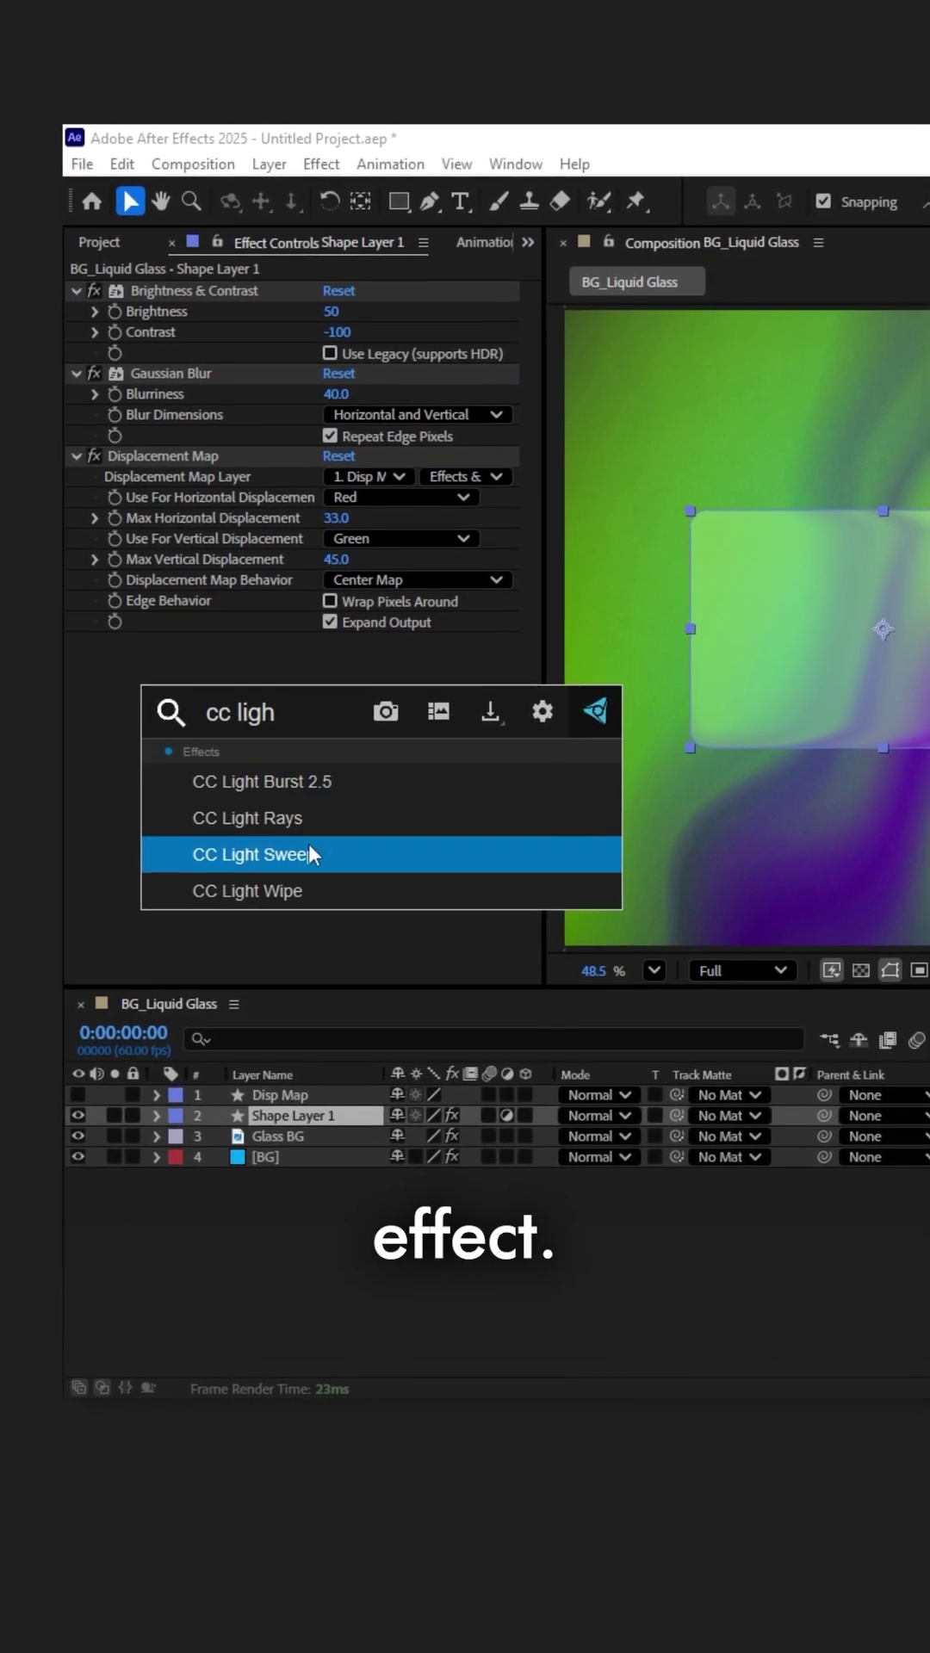
{"action": "left_click", "coordinate": [310, 857]}
{"action": "left_click", "coordinate": [333, 793]}
{"action": "type", "text": "0"}
{"action": "key", "text": "Return"}
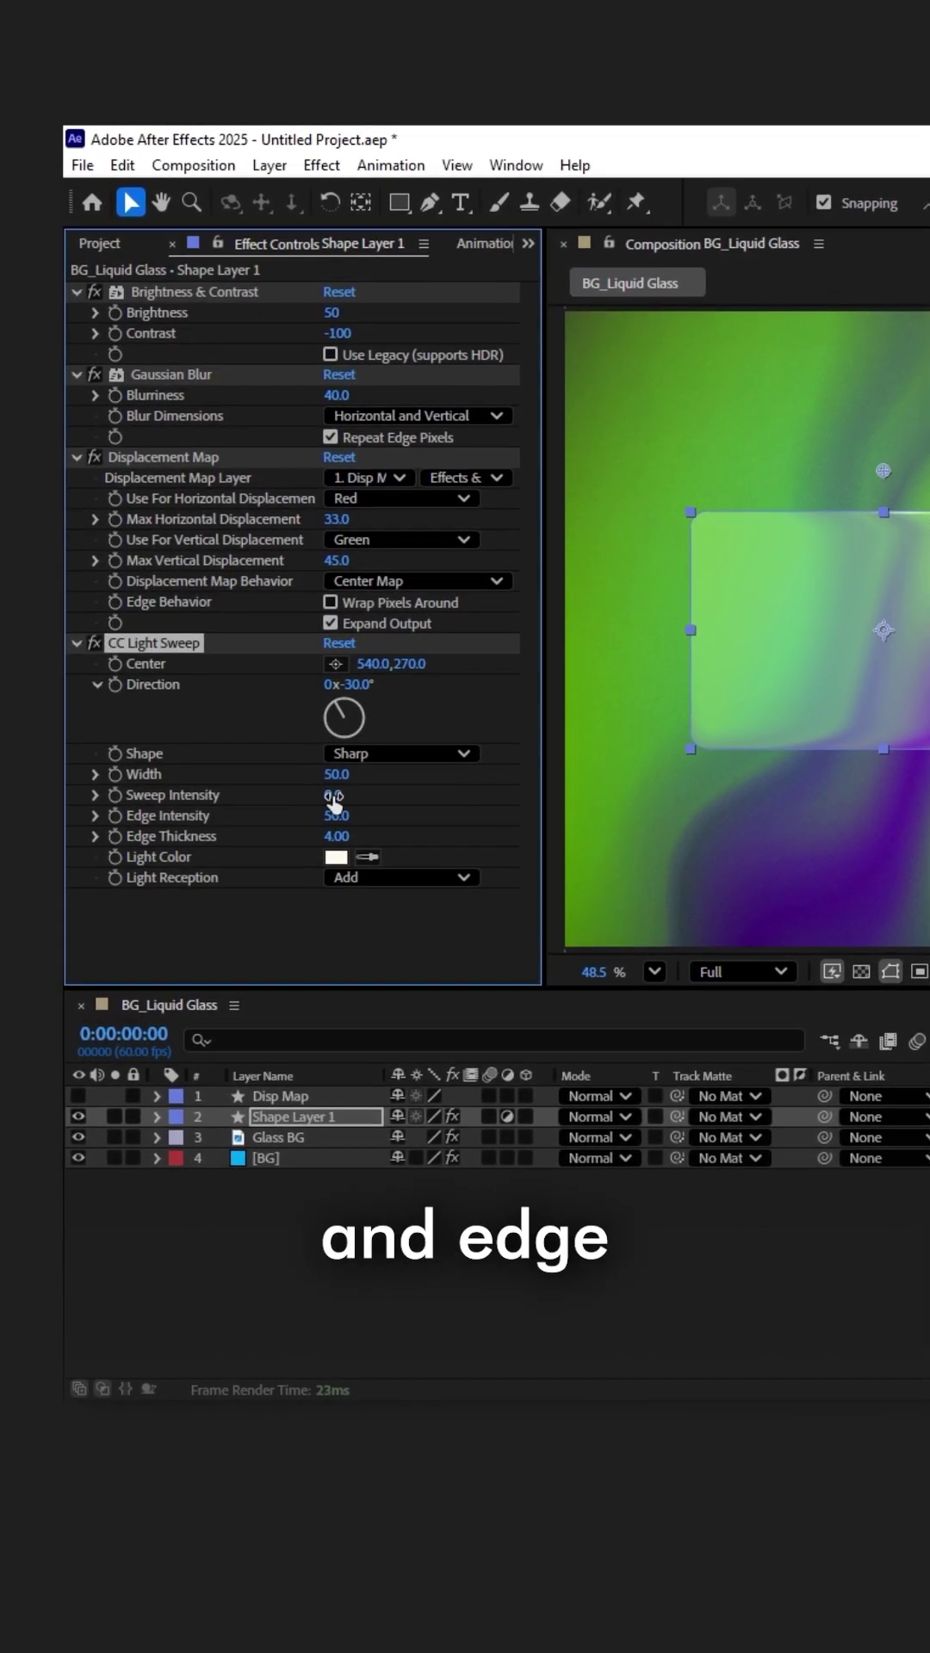
{"action": "left_click", "coordinate": [335, 814]}
{"action": "type", "text": "90"}
{"action": "key", "text": "Return"}
{"action": "key", "text": "ctrl+d"}
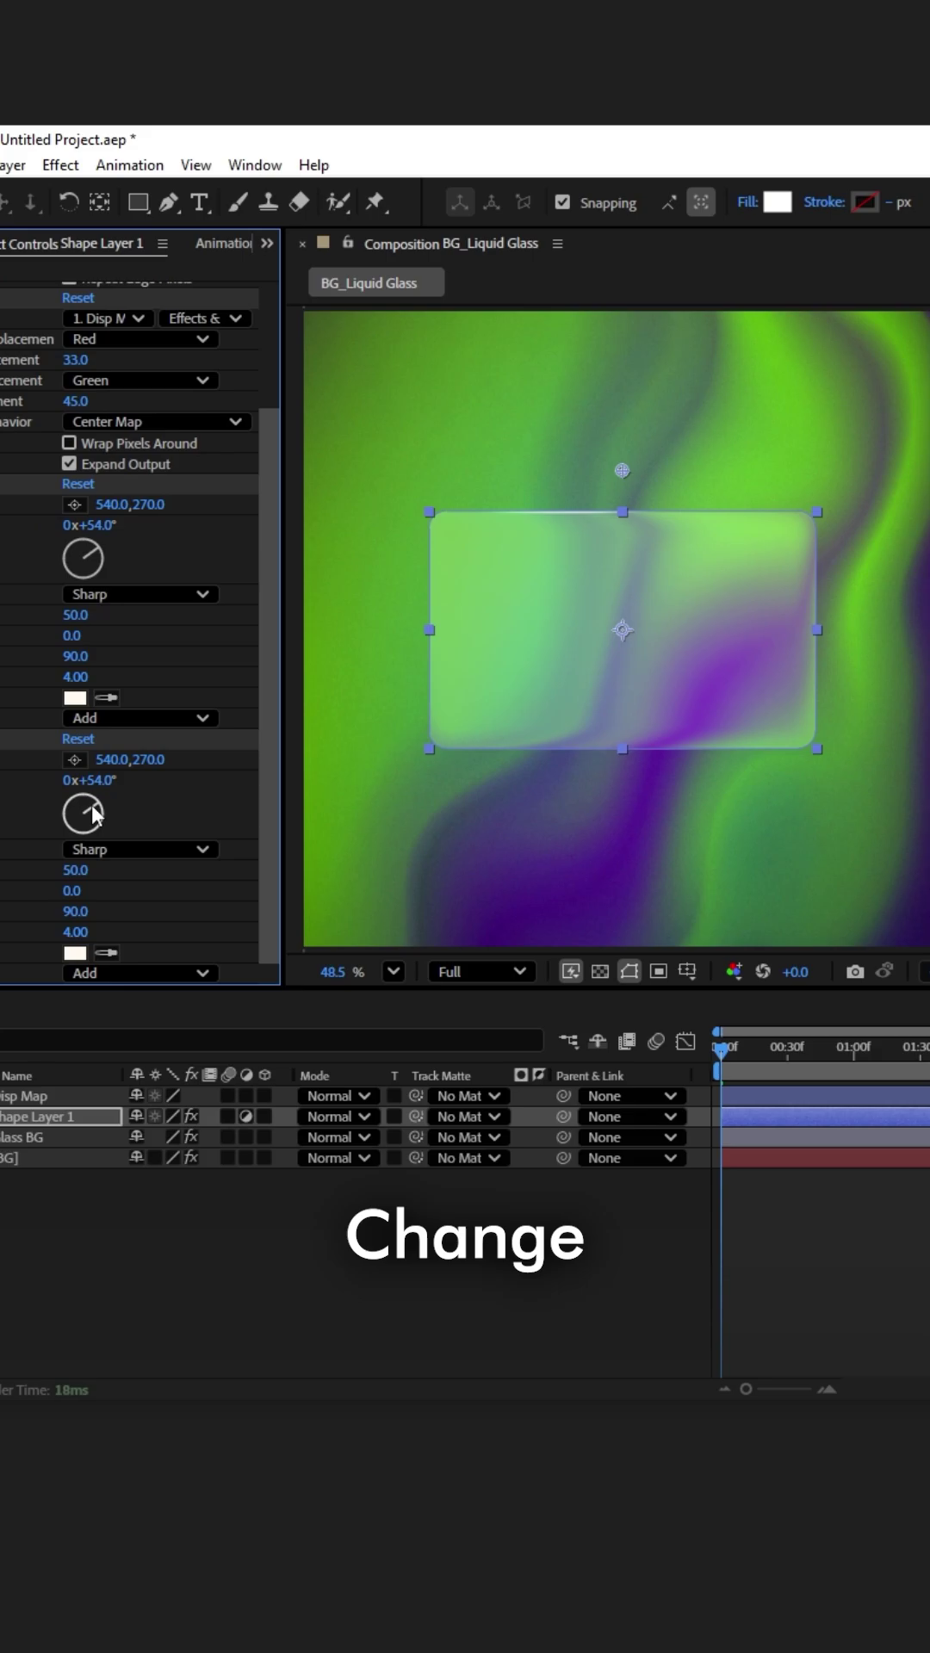
{"action": "left_click_drag", "start_coordinate": [92, 818], "coordinate": [86, 821]}
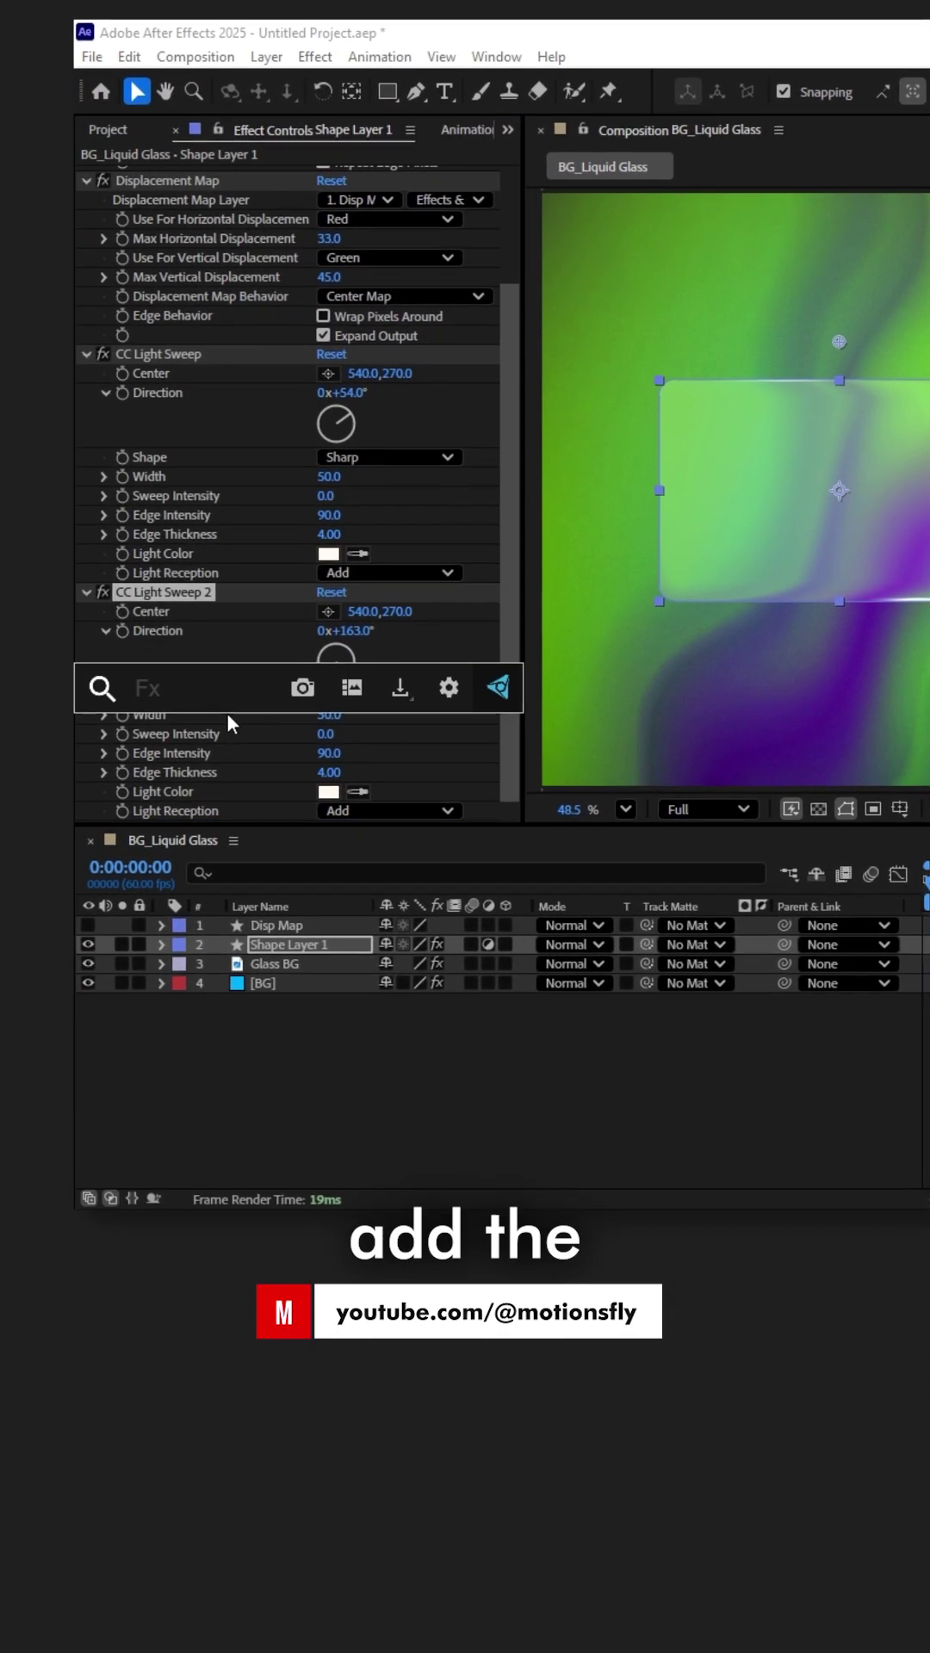
{"action": "type", "text": "noi"}
Step: Add 2% monochrome Noise and preview the animation
{"action": "key", "text": "Return"}
{"action": "left_click", "coordinate": [323, 772]}
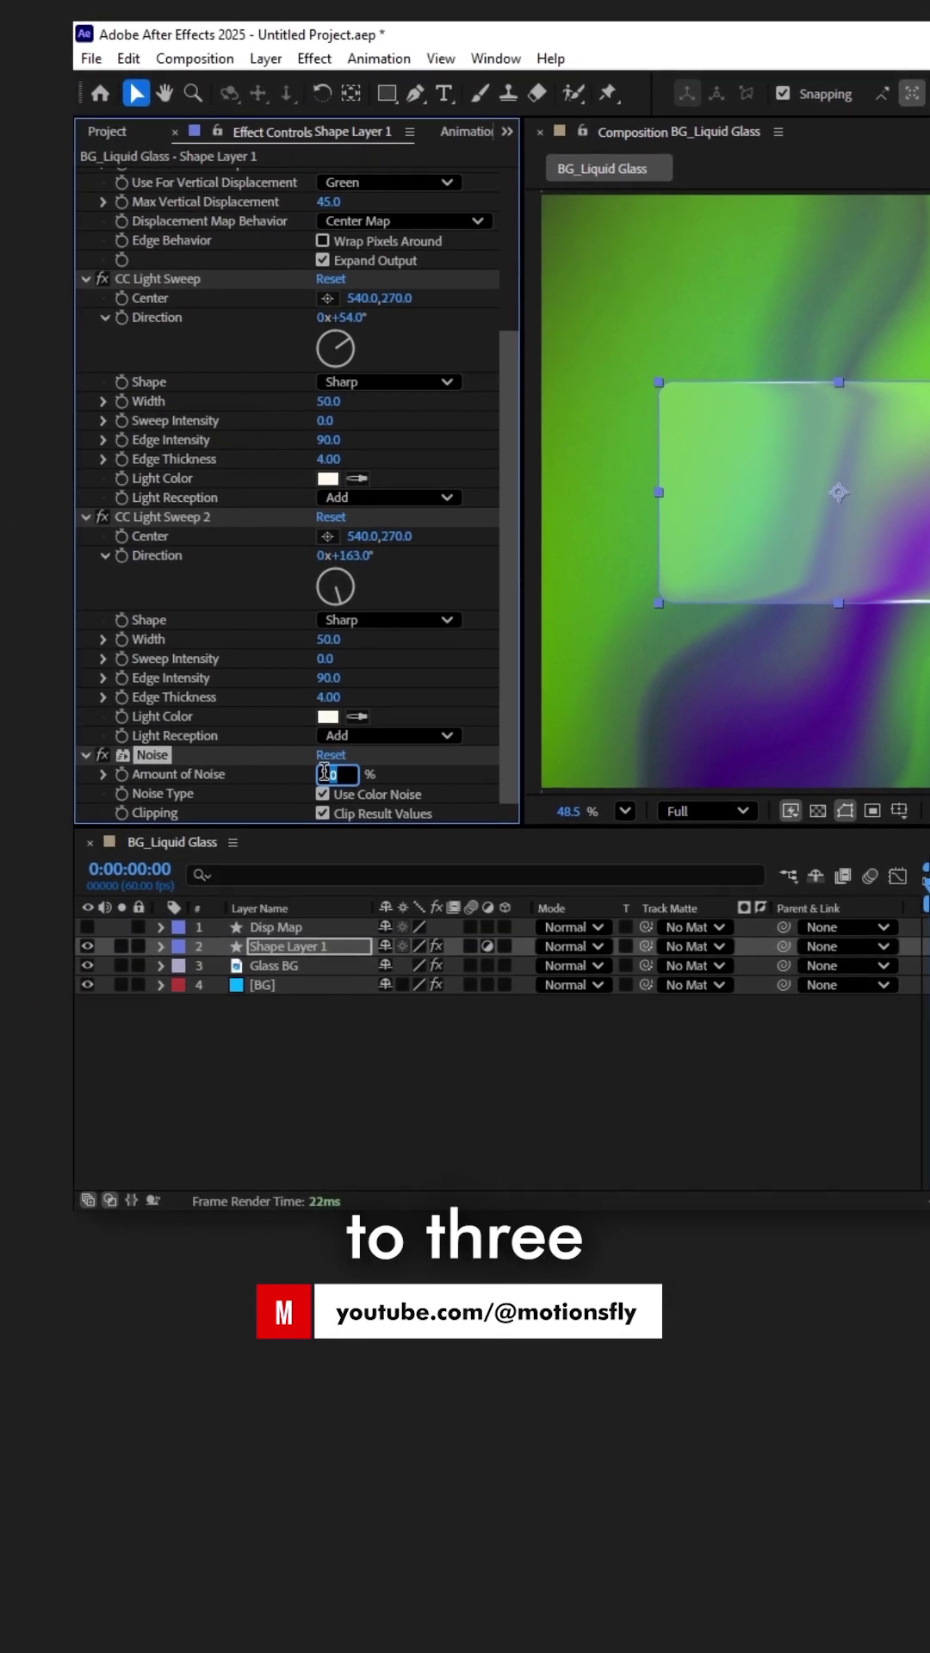
{"action": "type", "text": "3"}
{"action": "key", "text": "Return"}
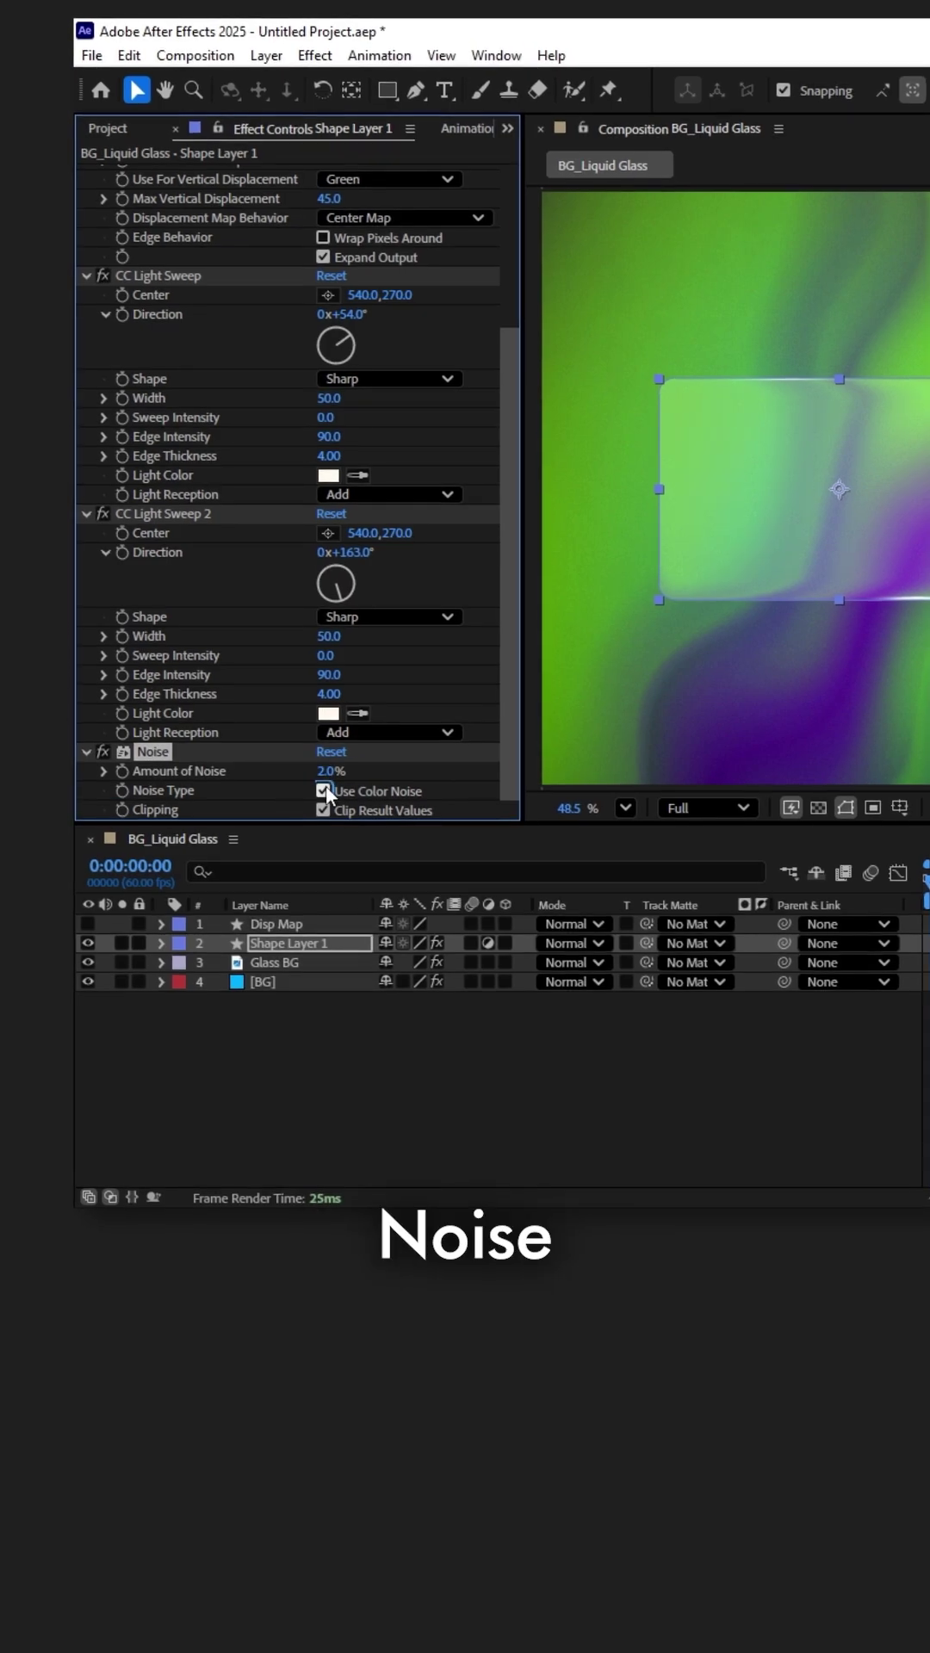
{"action": "left_click", "coordinate": [324, 789]}
{"action": "key", "text": "space"}
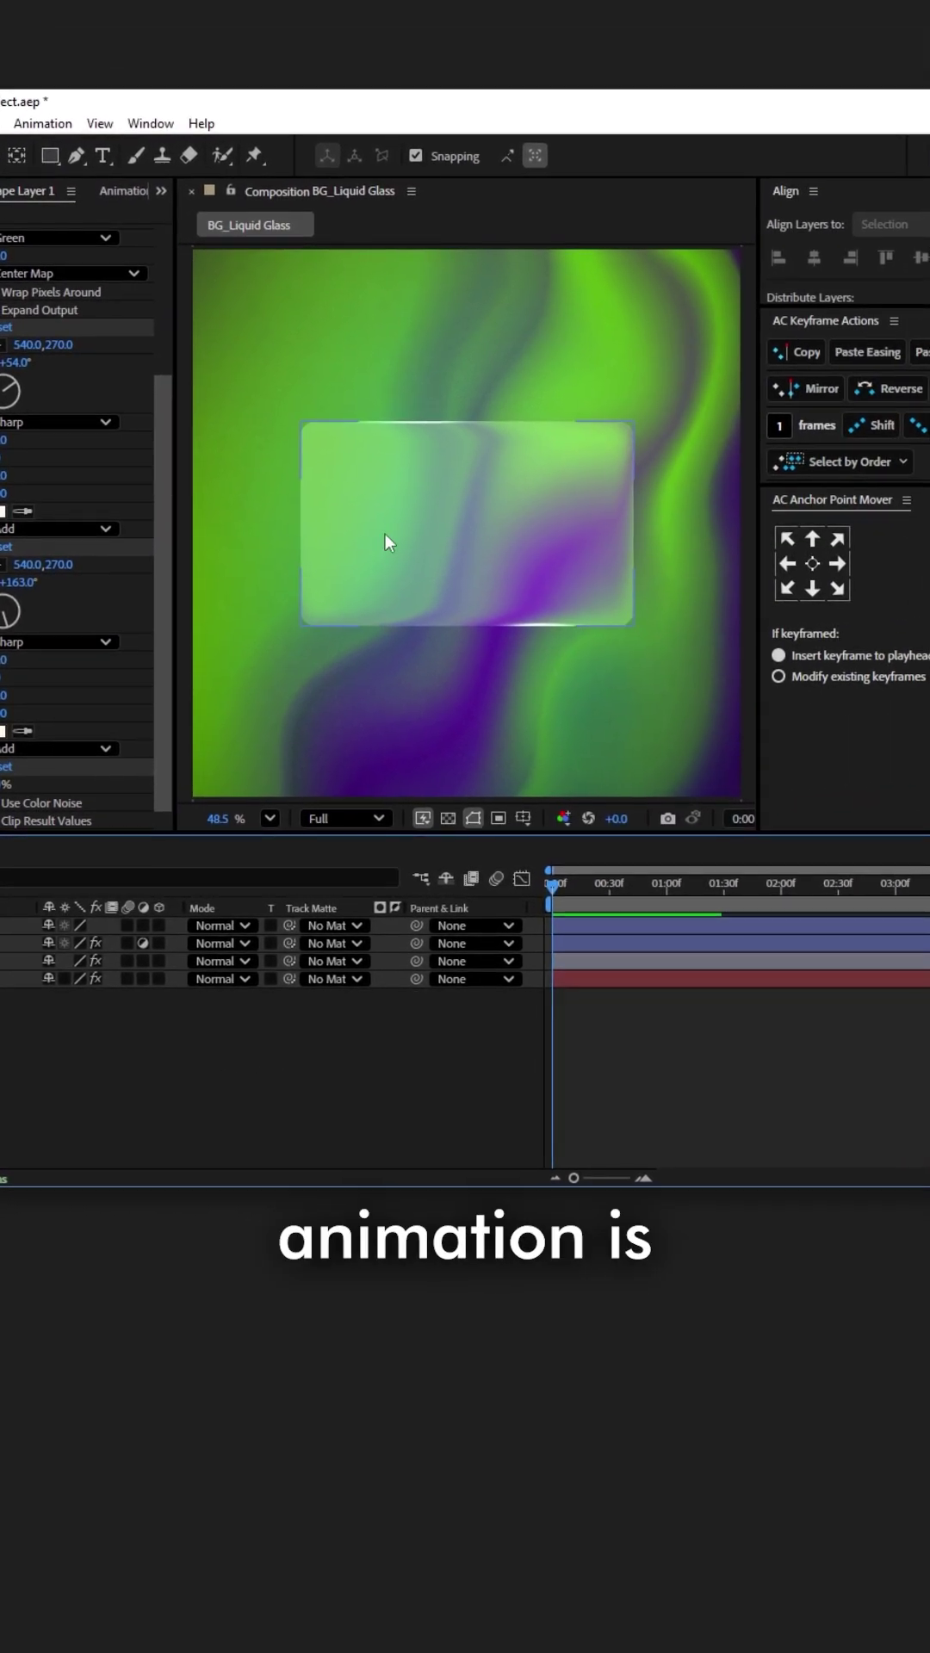